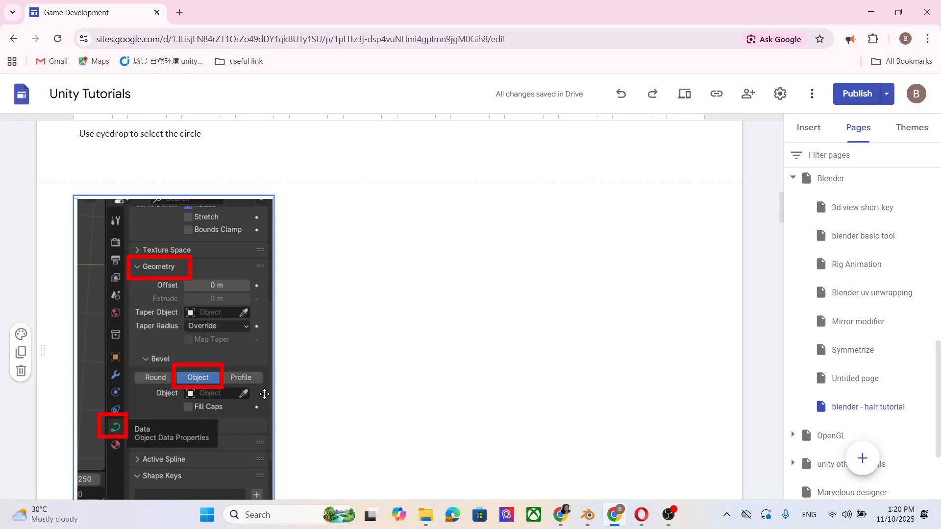
Step: Read through the hair tutorial page's steps for building hair from a curve and circle profile
scroll(265, 394, down, 6)
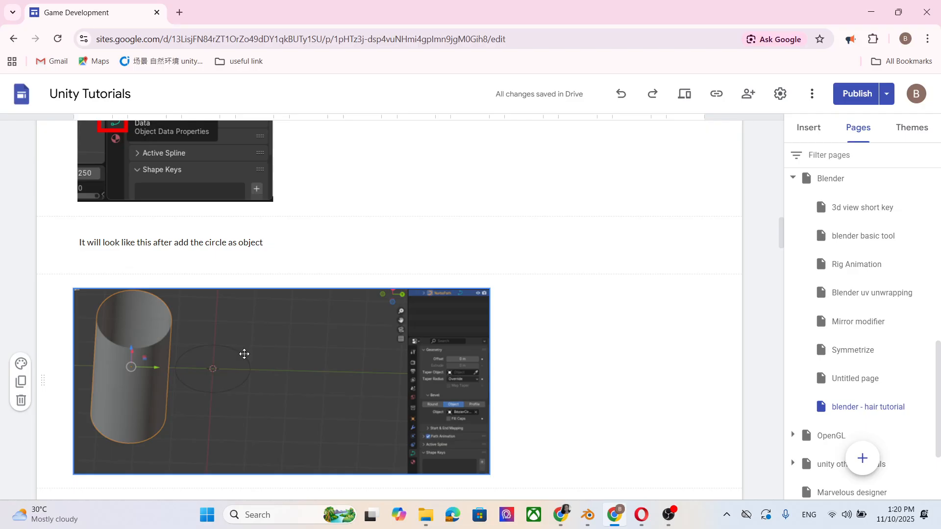
scroll(245, 353, down, 8)
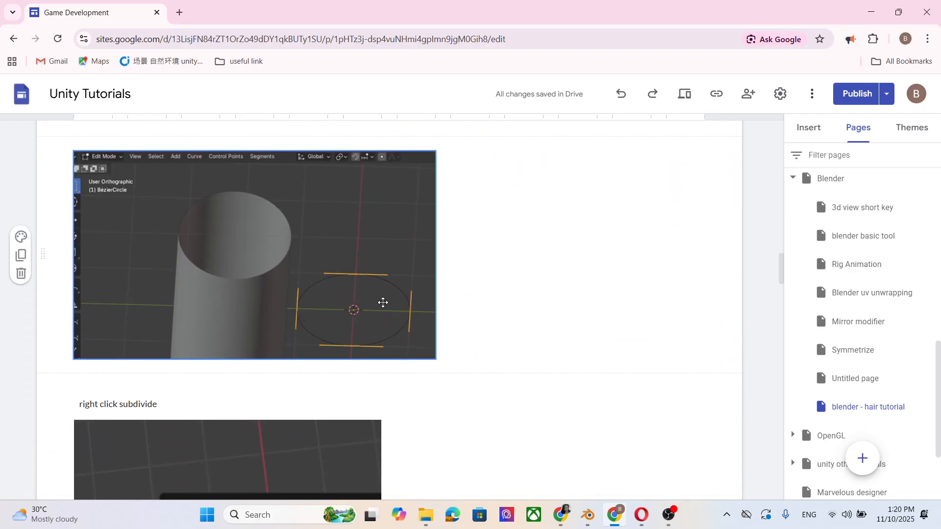
scroll(383, 303, down, 3)
scroll(360, 209, down, 5)
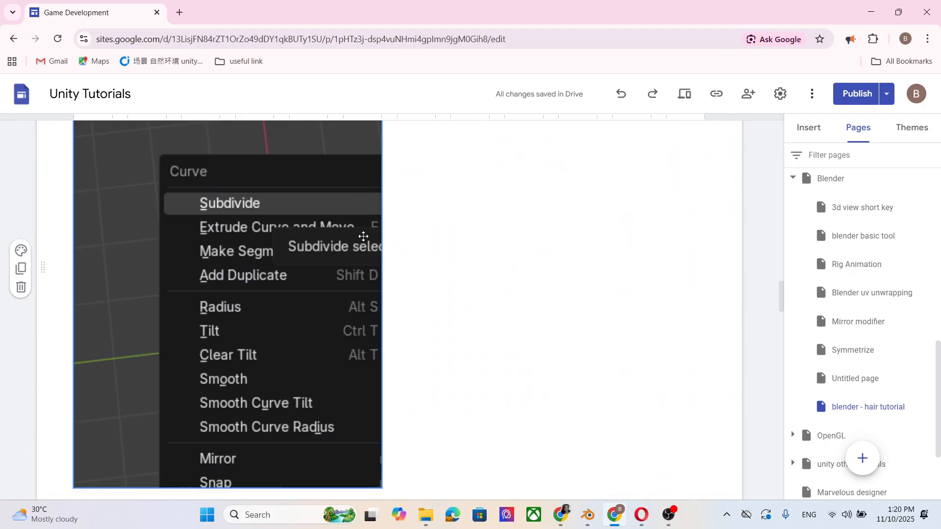
scroll(288, 225, down, 11)
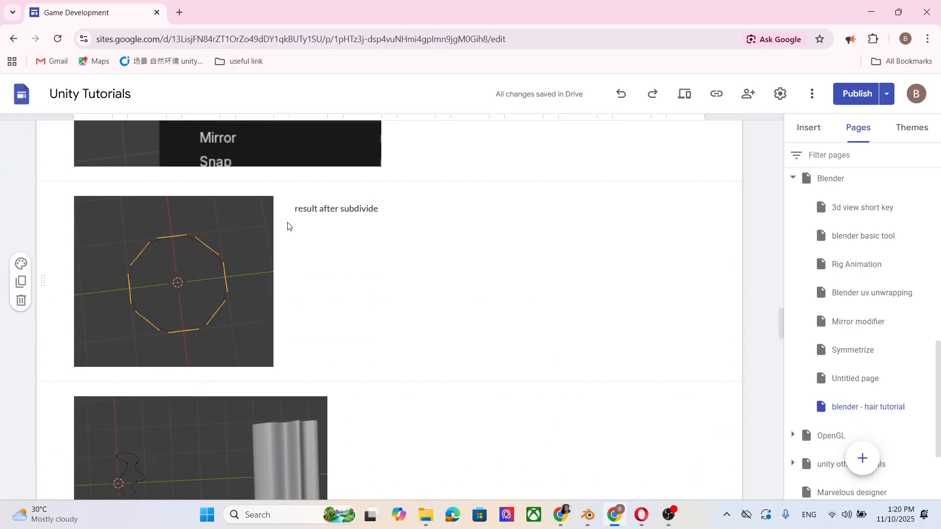
scroll(304, 230, up, 2)
scroll(311, 228, up, 2)
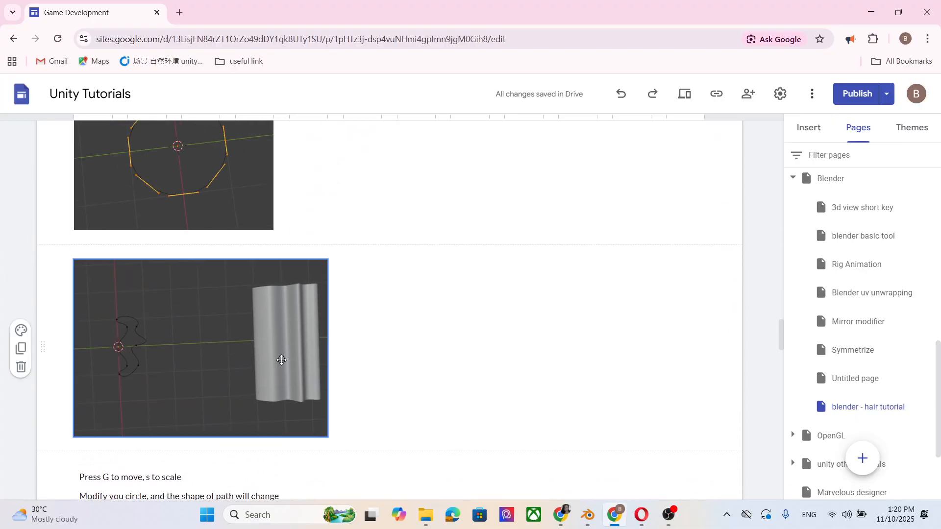
scroll(281, 343, down, 6)
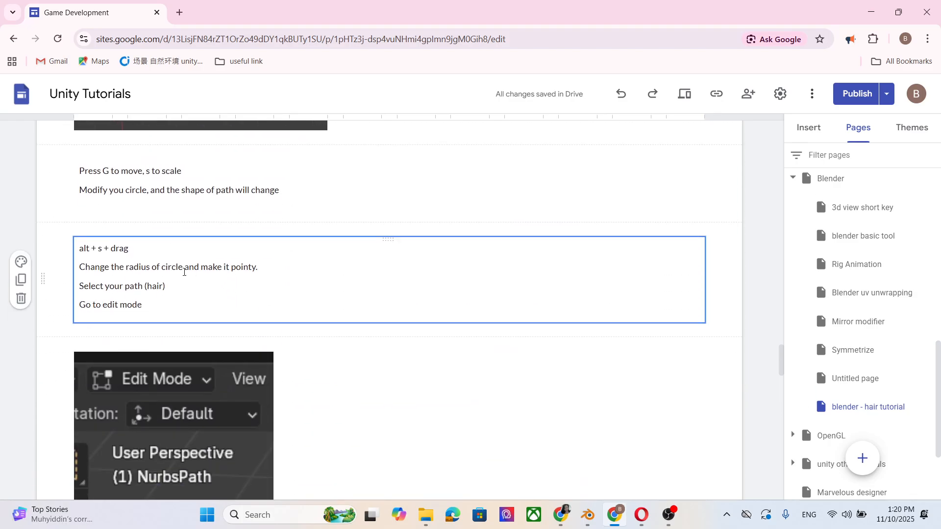
scroll(183, 272, down, 7)
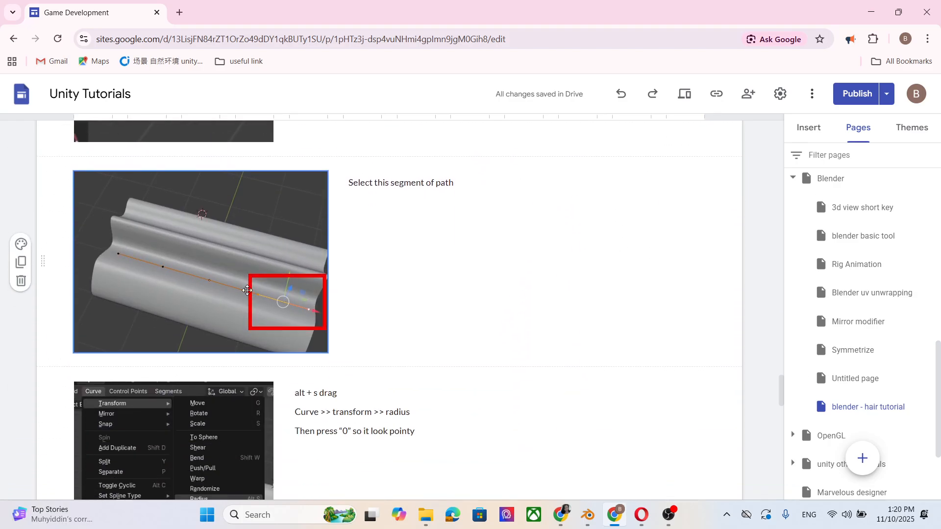
scroll(247, 290, down, 11)
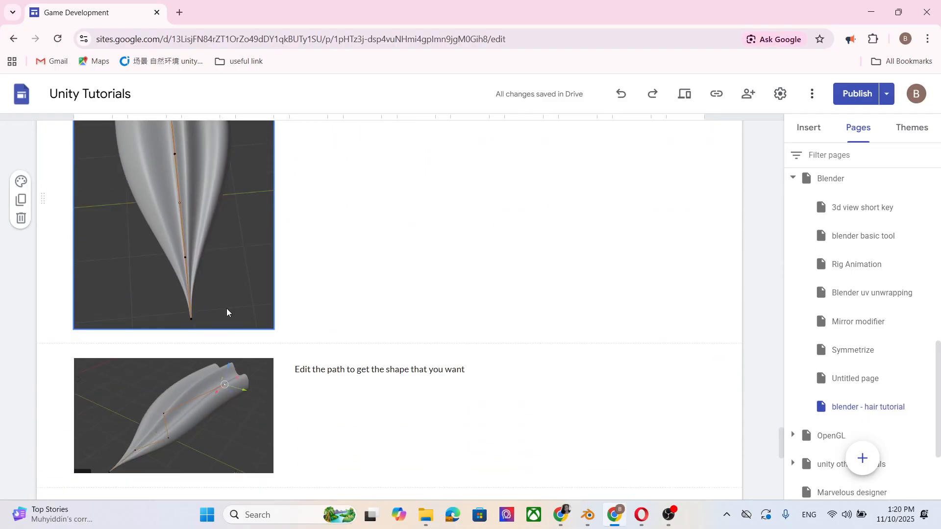
scroll(227, 312, down, 9)
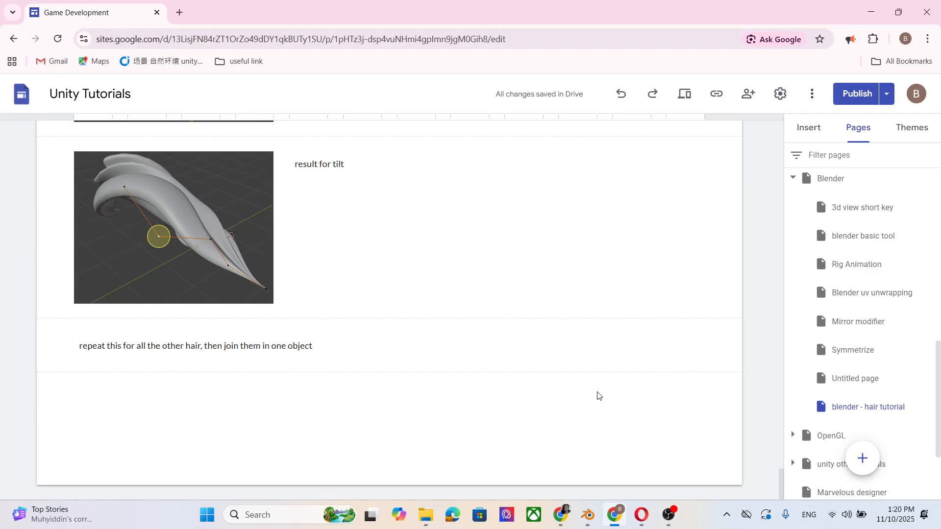
Step: Switch to Blender and add a Bézier circle curve at the origin
click(587, 514)
scroll(439, 219, down, 2)
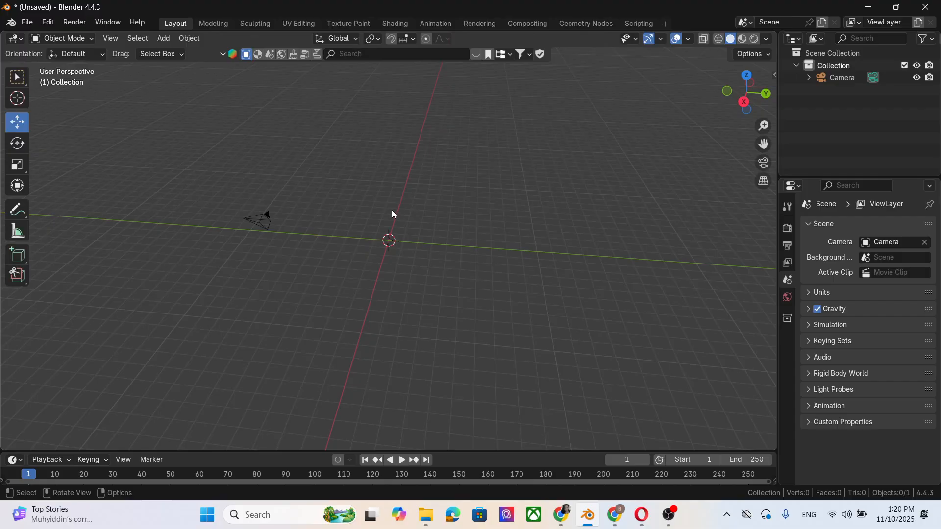
click(164, 39)
mouse_move(186, 65)
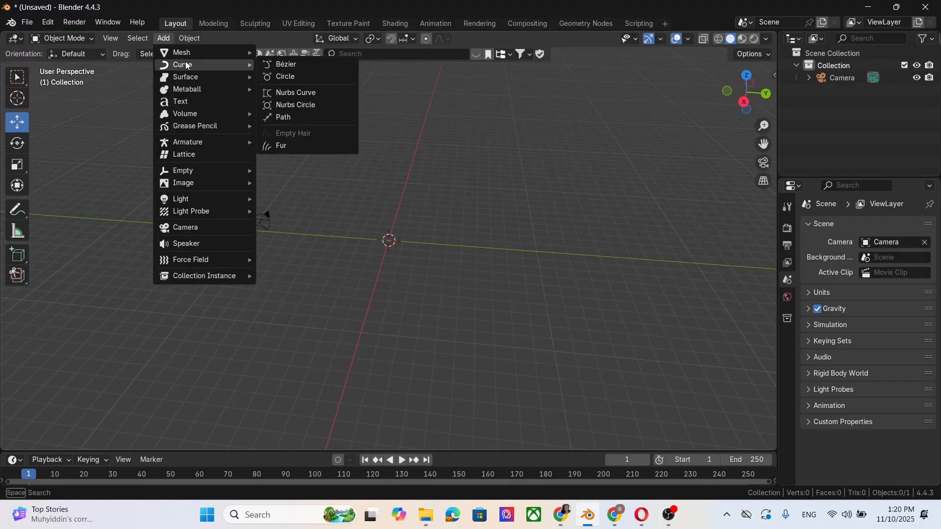
click(305, 81)
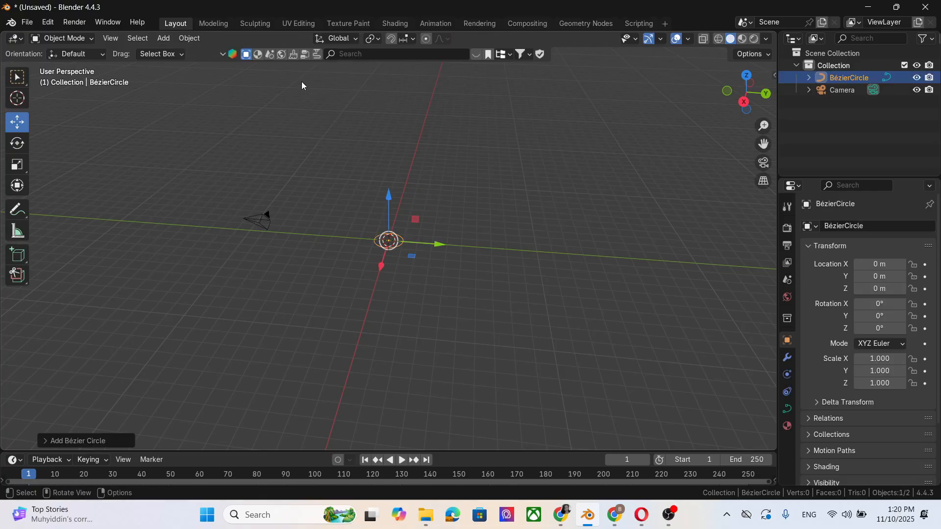
Step: Add a path curve and move it about 4 m along the Y axis
click(164, 39)
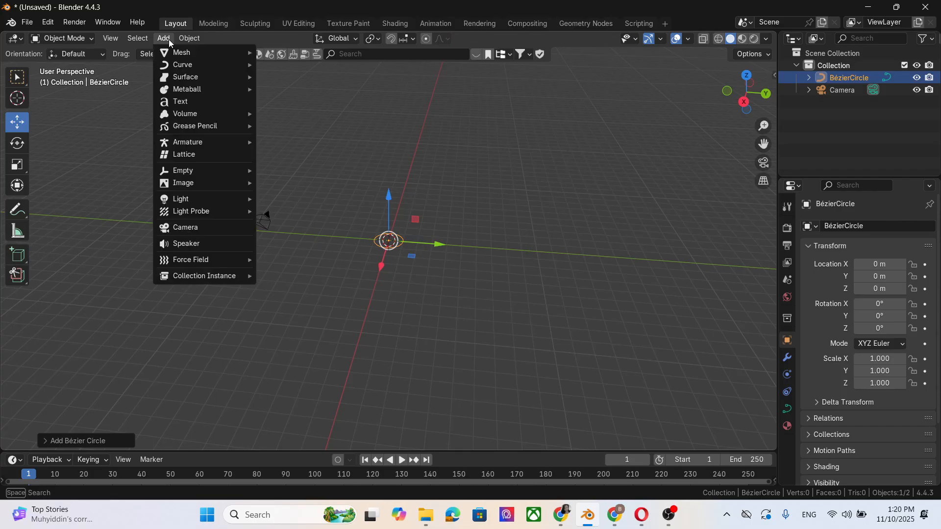
mouse_move(195, 64)
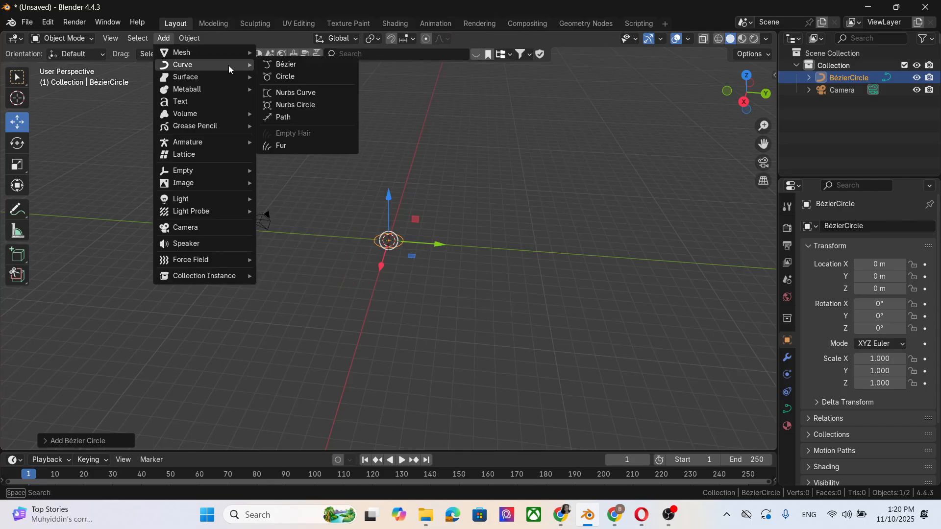
click(295, 120)
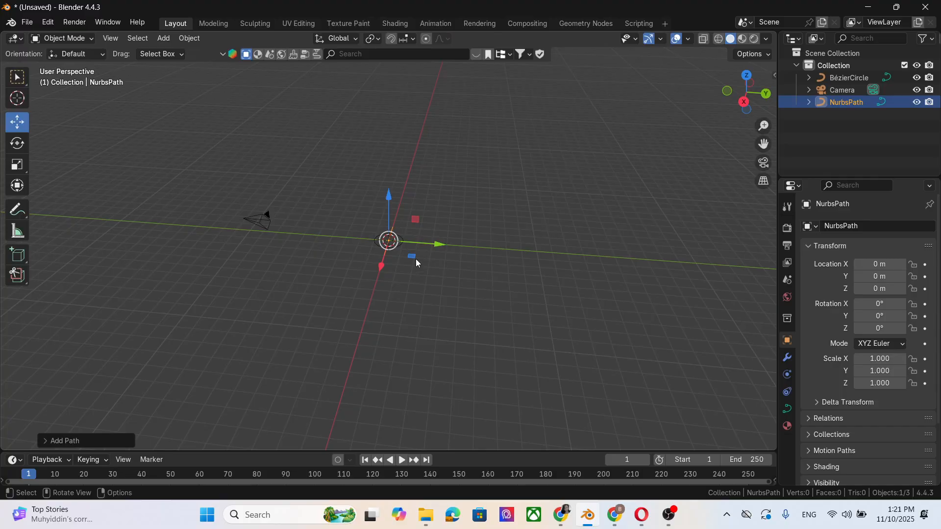
drag(439, 245, 499, 249)
middle_drag(446, 323, 474, 298)
scroll(527, 261, up, 1)
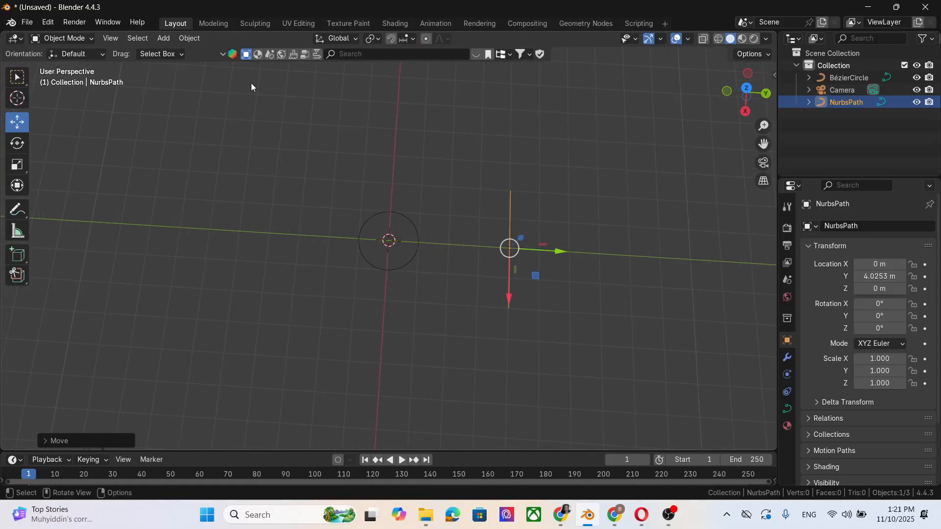
Step: Switch the path into Edit Mode
click(72, 38)
click(73, 64)
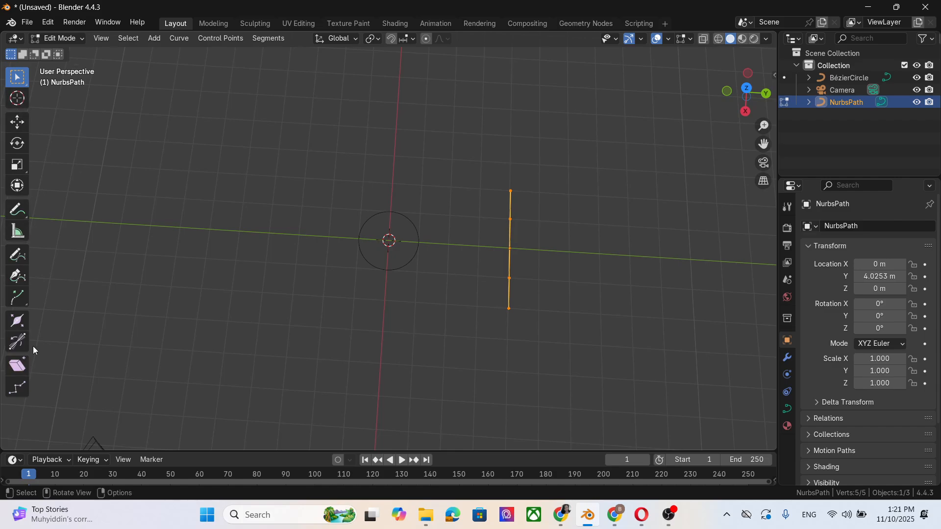
scroll(524, 219, up, 2)
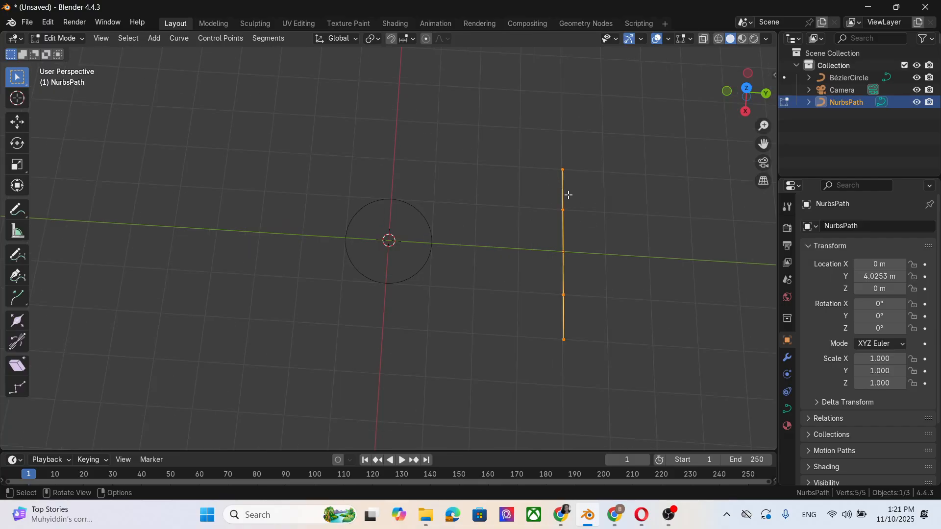
scroll(568, 195, down, 1)
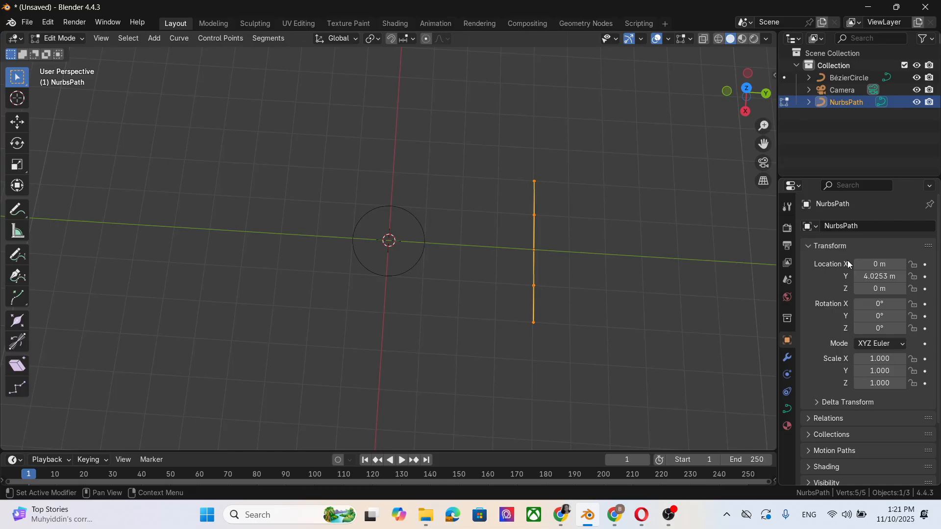
Step: Set the path's Taper Object to the Bézier circle in its object data properties
click(788, 410)
click(807, 423)
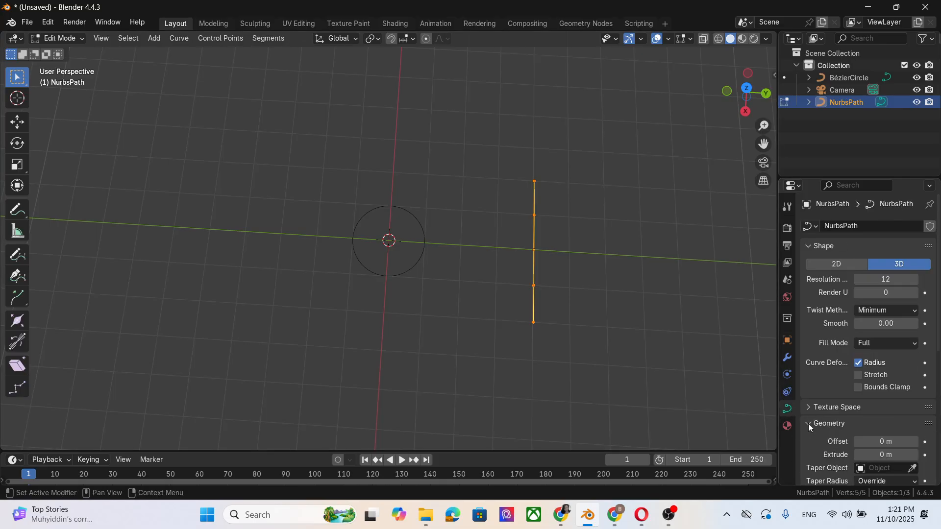
scroll(882, 385, down, 3)
click(912, 395)
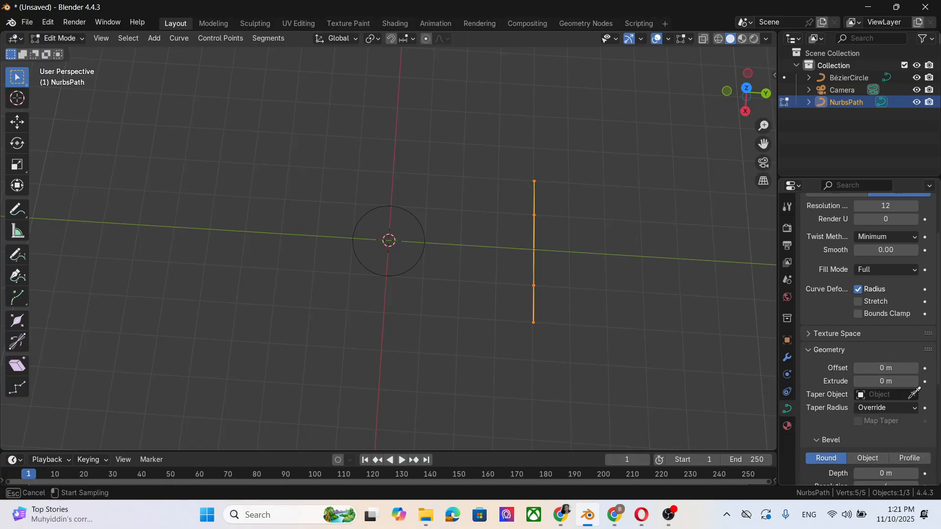
click(850, 78)
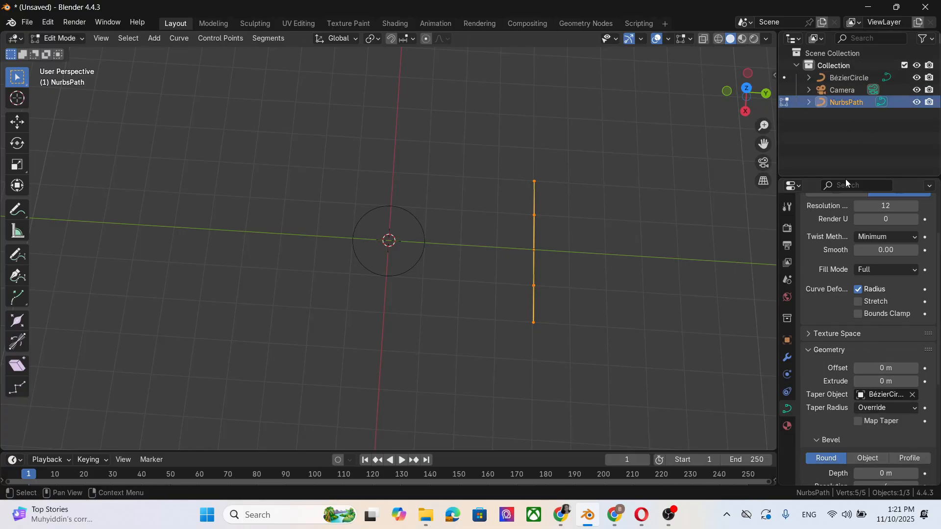
Step: Clear the taper object and set the path's bevel to Object, using the Bézier circle as the bevel object
scroll(897, 428, down, 3)
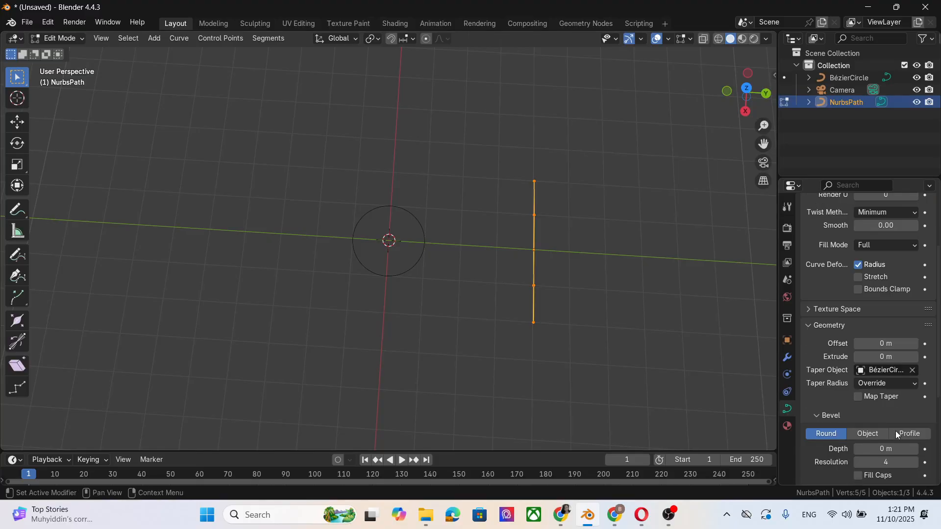
click(867, 409)
click(912, 346)
scroll(887, 397, down, 3)
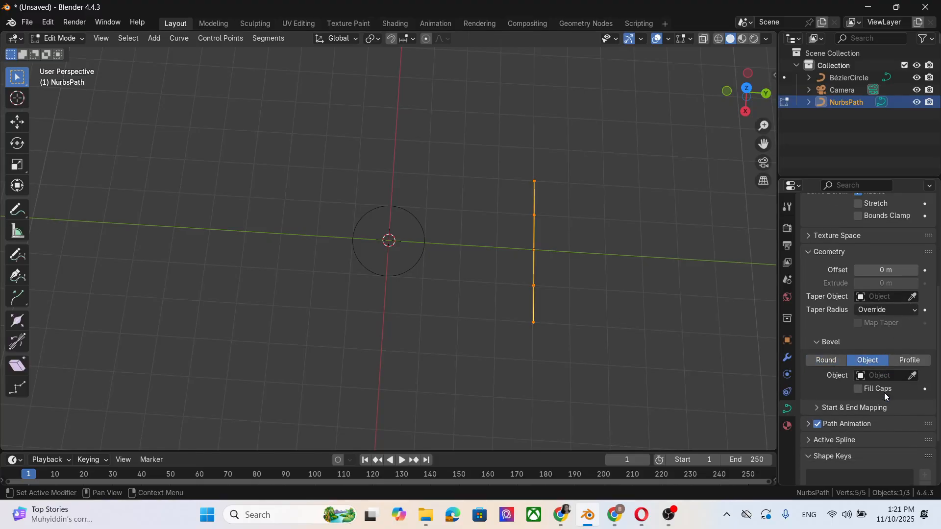
click(912, 376)
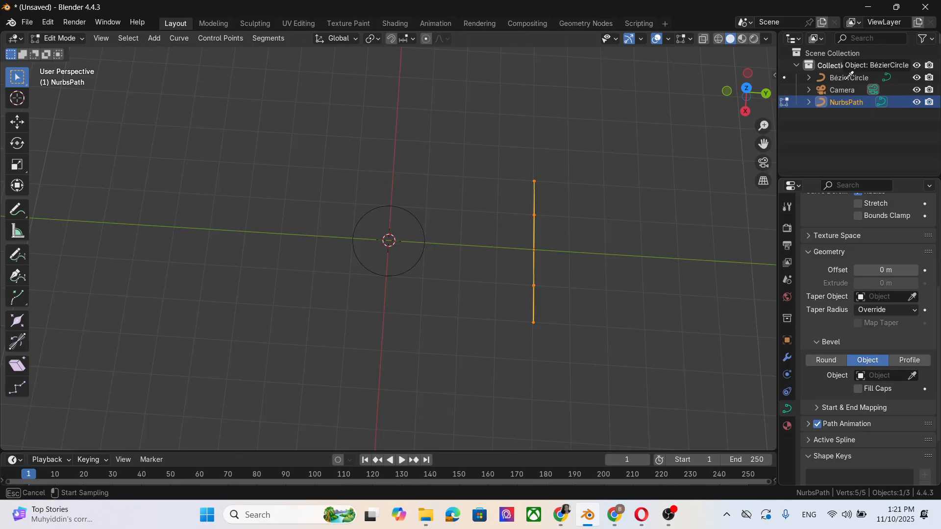
click(846, 78)
middle_drag(648, 384, 635, 318)
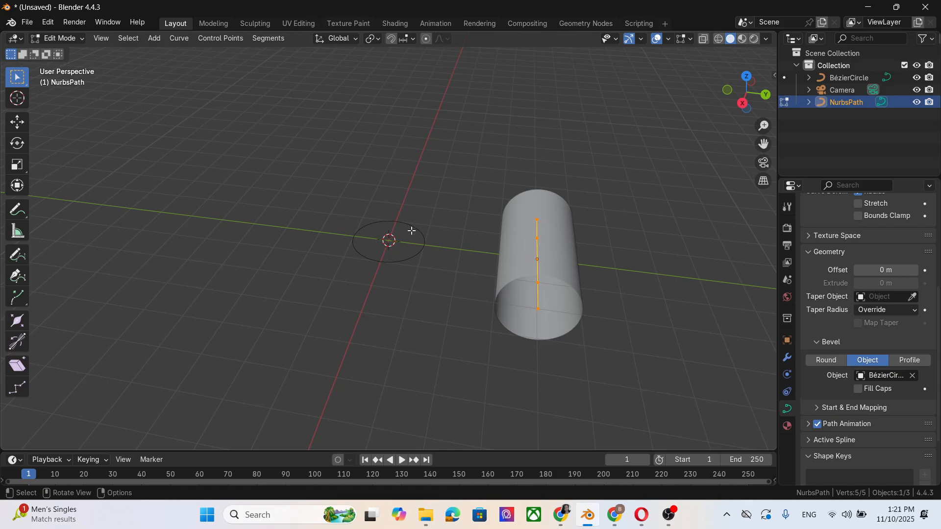
Step: Select the Bézier circle and enter Edit Mode on it
click(850, 80)
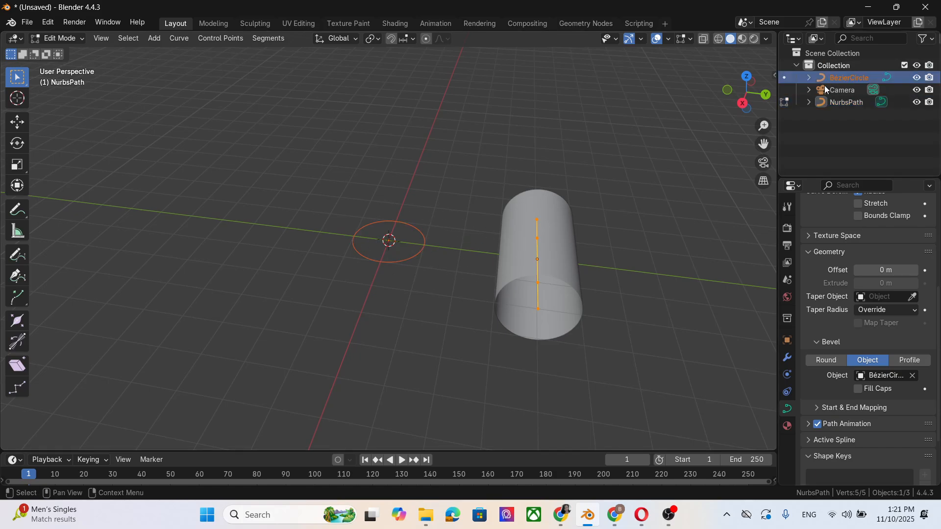
click(63, 40)
click(66, 52)
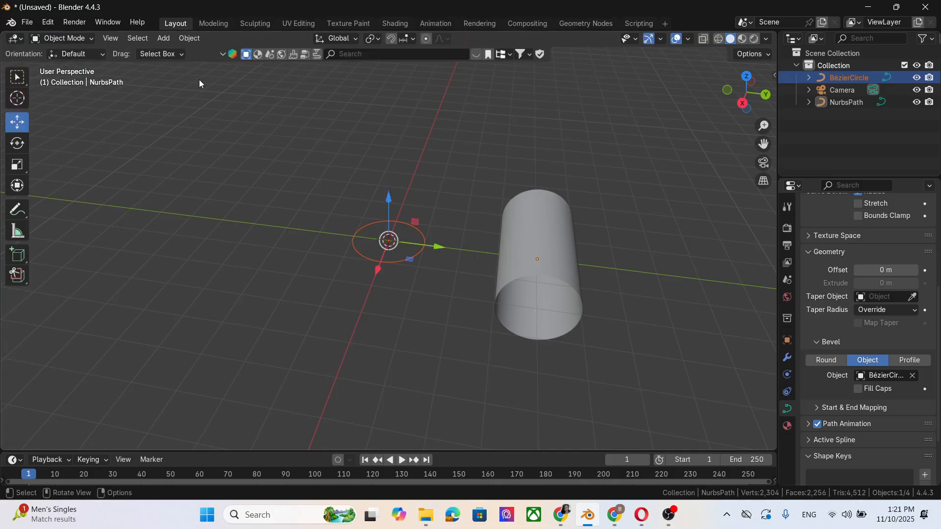
click(71, 39)
click(66, 51)
click(846, 78)
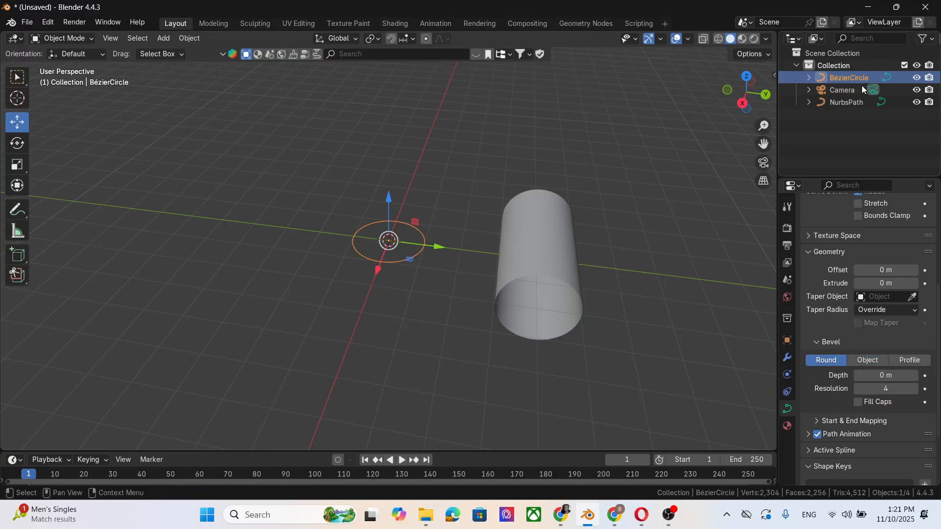
click(63, 39)
click(56, 66)
scroll(382, 283, up, 4)
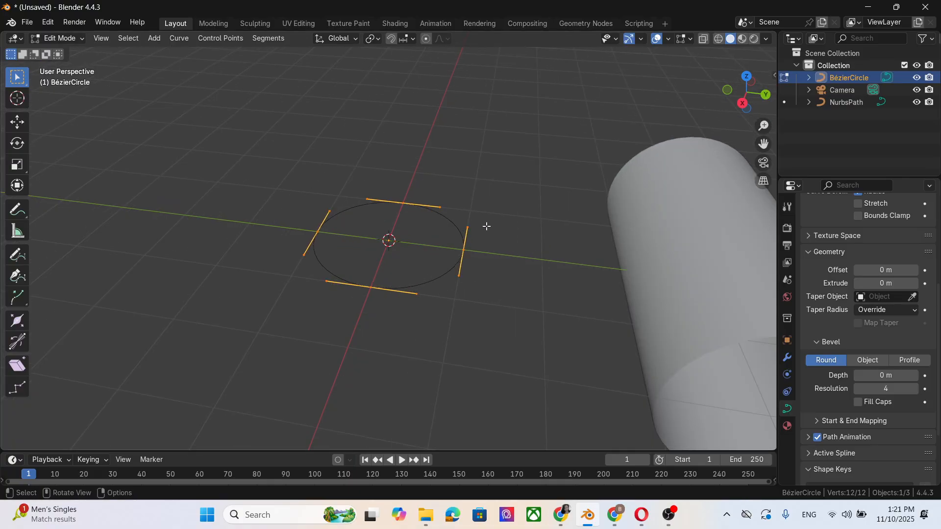
Step: Move the circle's right control point inward past the centre to reshape the hair profile
click(461, 252)
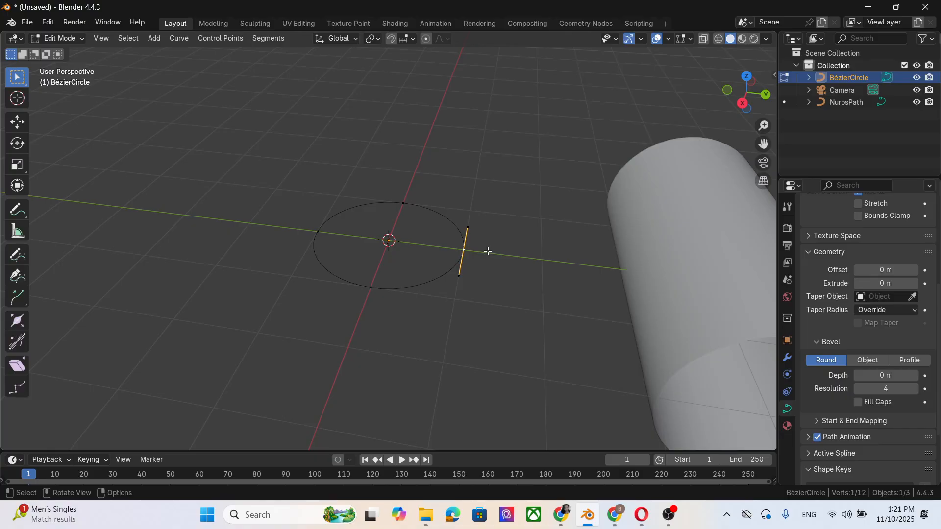
key(g)
click(456, 245)
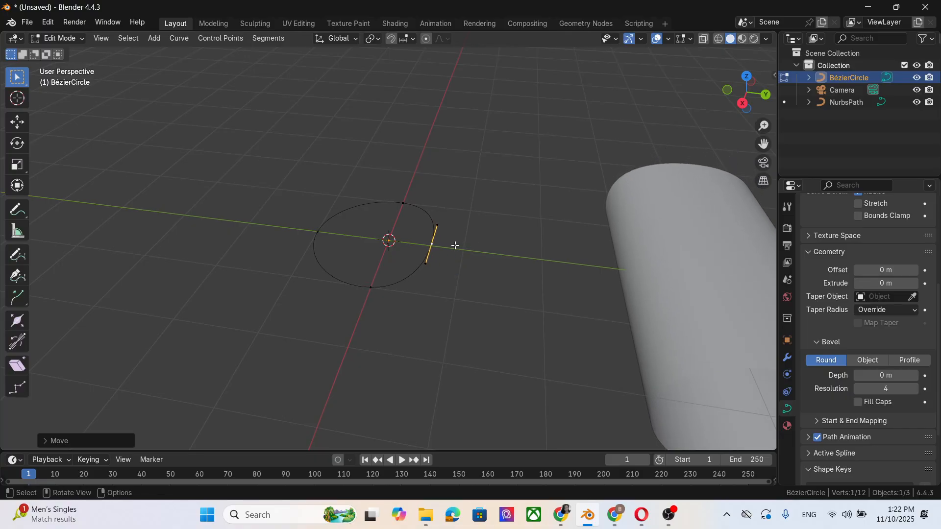
scroll(657, 273, down, 4)
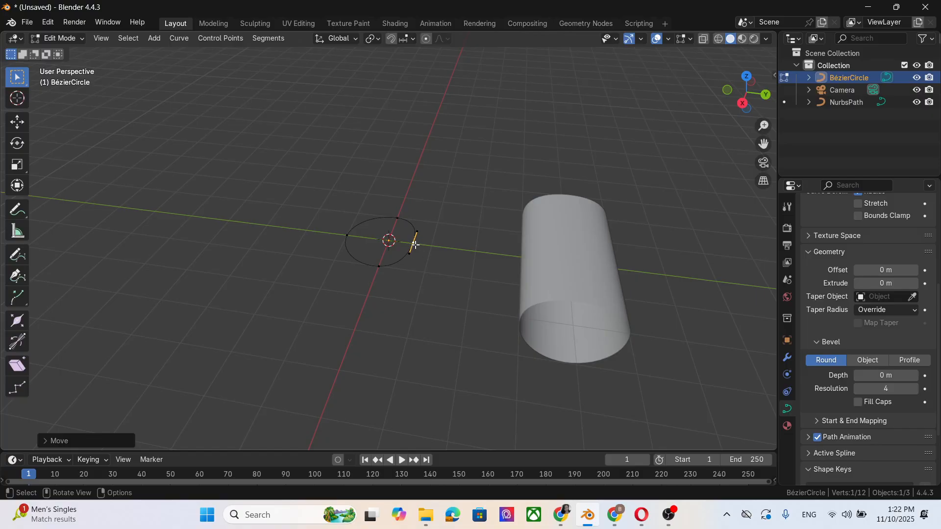
key(g)
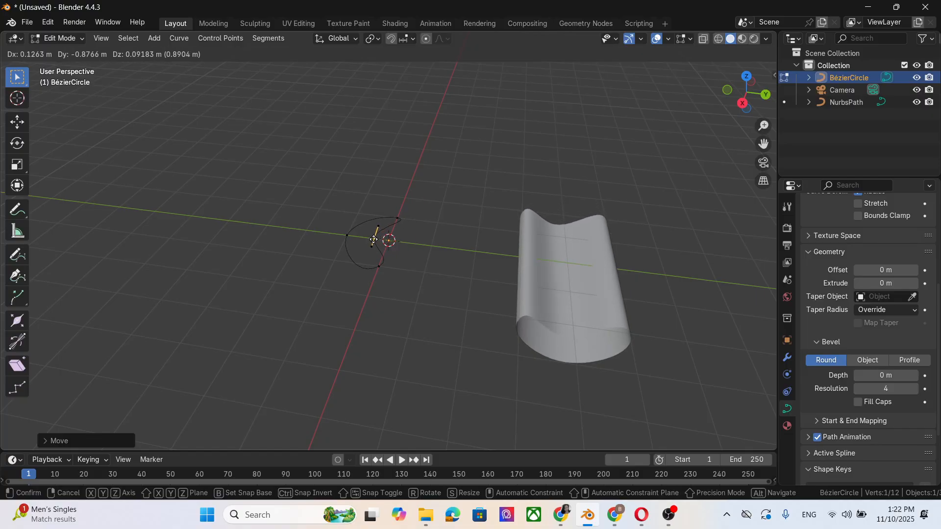
click(371, 241)
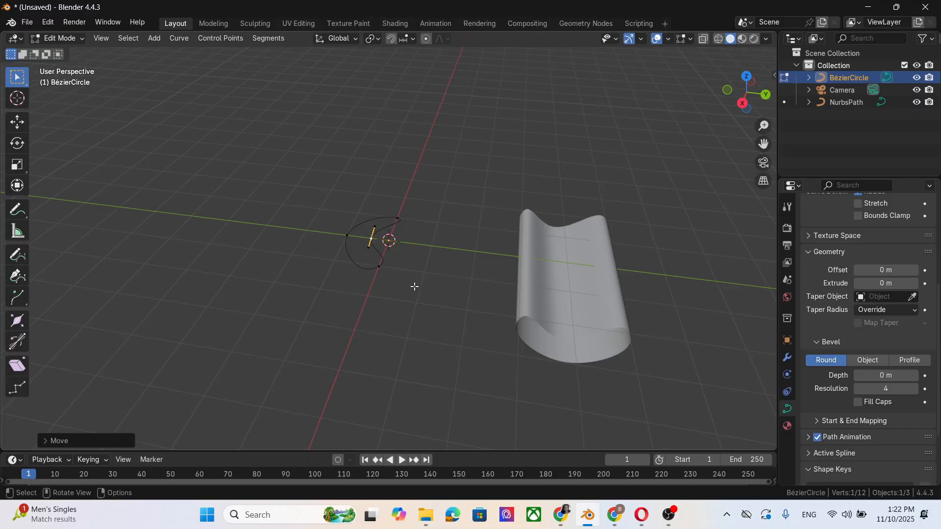
Step: Undo the last two control-point moves on the Bézier circle
key(ctrl+z)
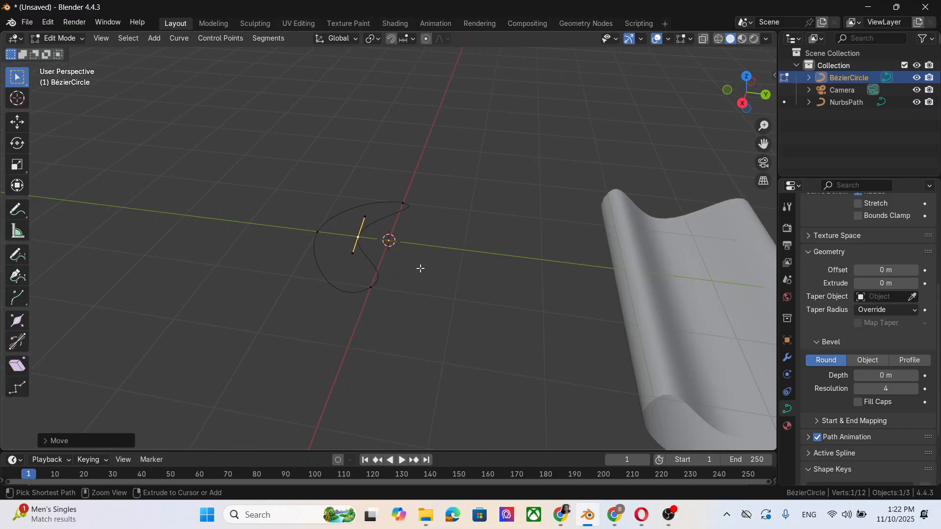
key(ctrl+z)
scroll(389, 207, up, 3)
scroll(442, 252, down, 2)
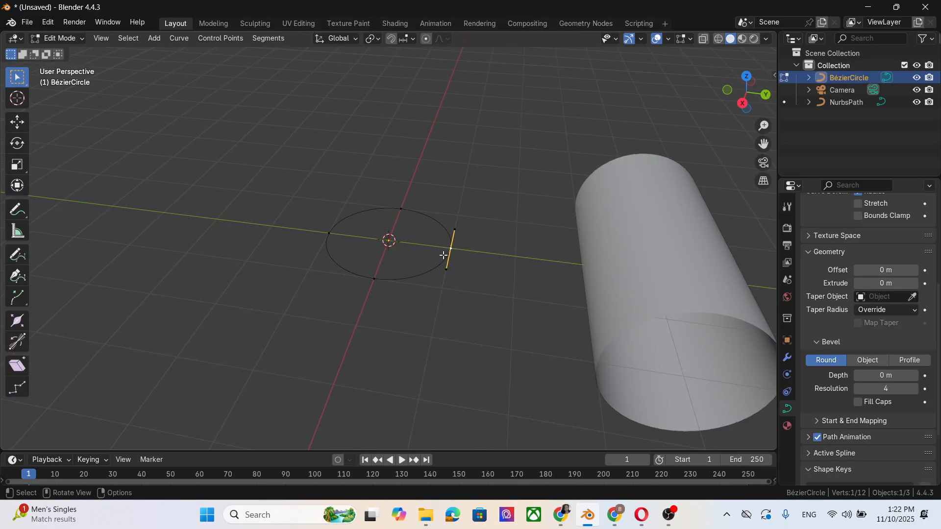
Step: Select all of the circle's control points and subdivide them
drag(262, 168, 455, 322)
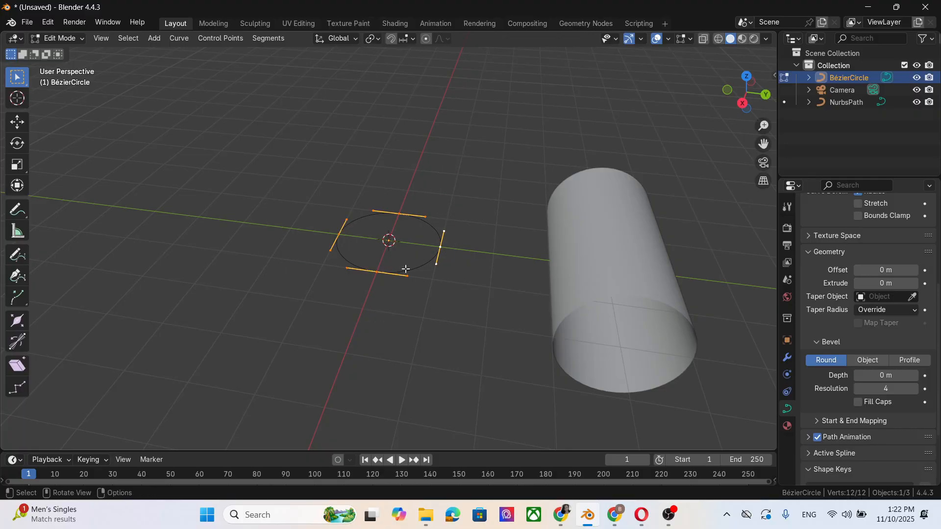
right_click(416, 272)
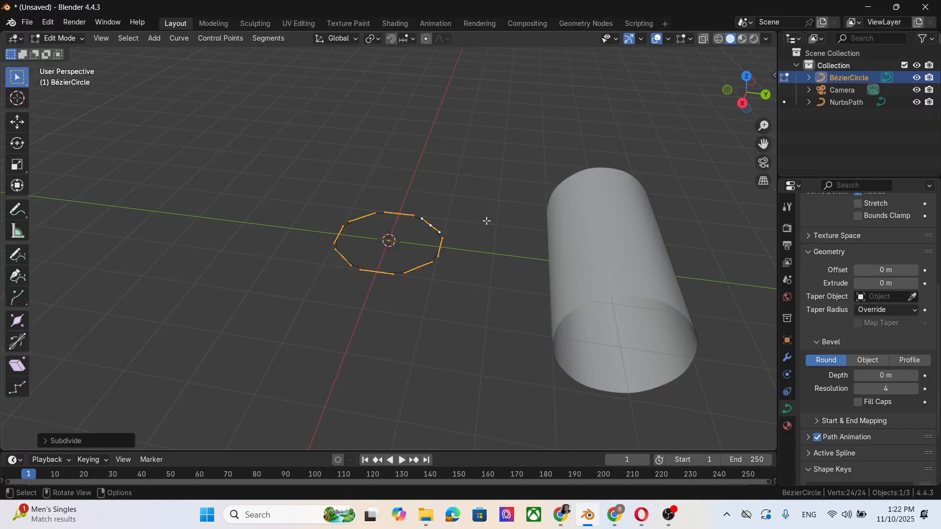
click(394, 172)
Step: Pull alternating control points of the circle inward to form a four-pointed star profile
scroll(403, 257, up, 2)
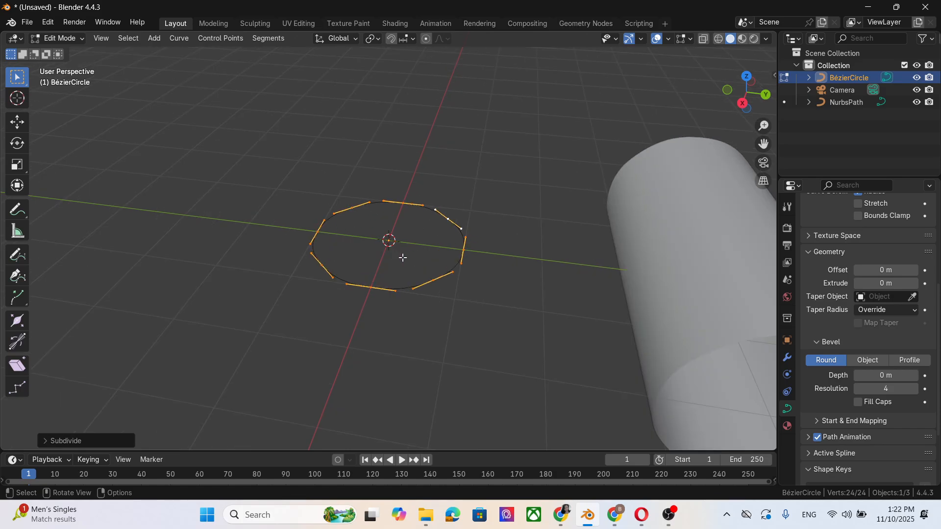
click(449, 219)
drag(449, 219, 420, 230)
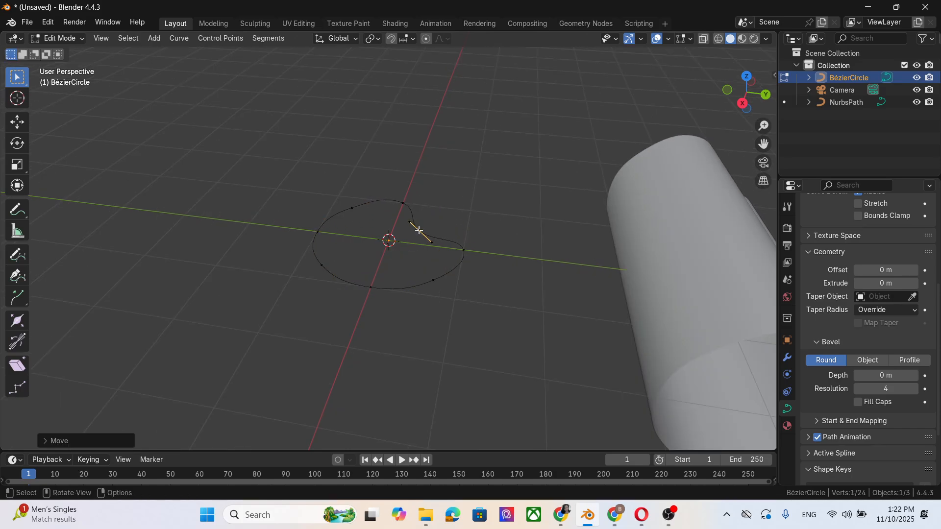
drag(353, 207, 371, 229)
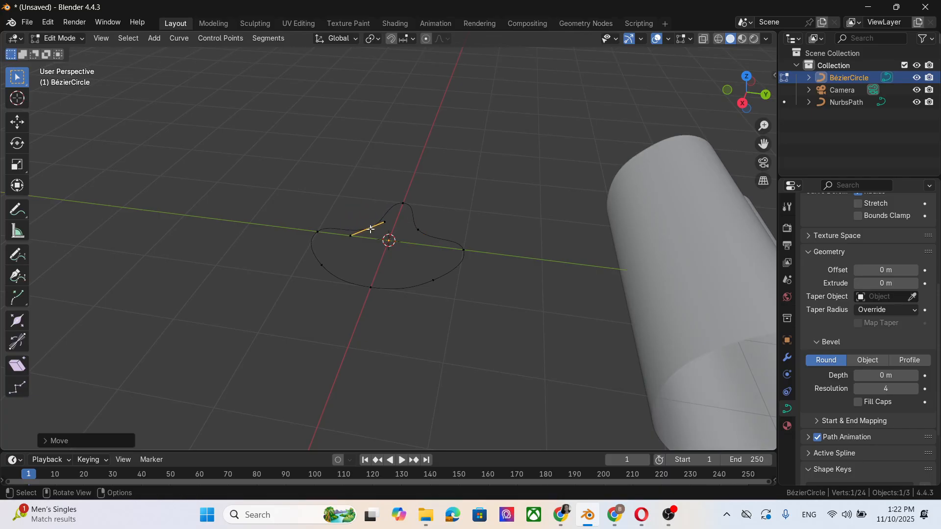
drag(321, 265, 381, 263)
drag(435, 279, 403, 261)
scroll(405, 261, down, 3)
key(g)
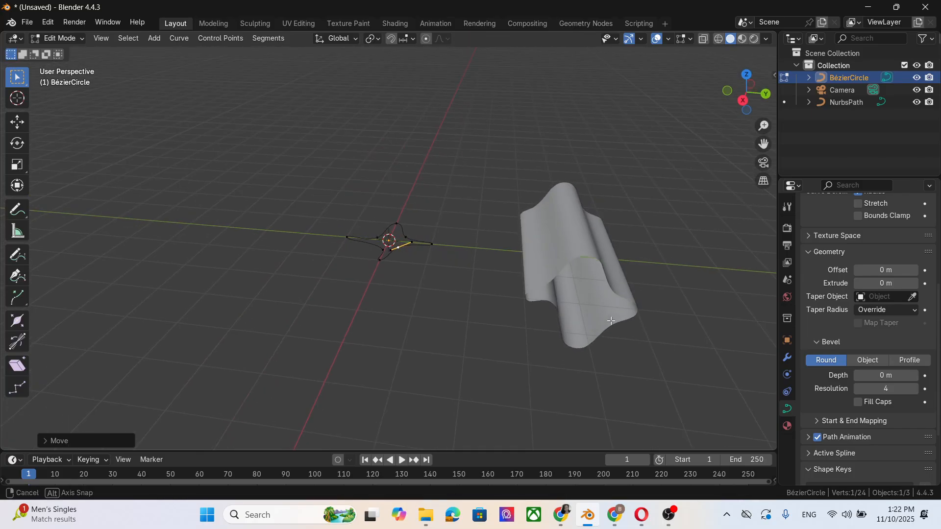
middle_drag(611, 321, 622, 380)
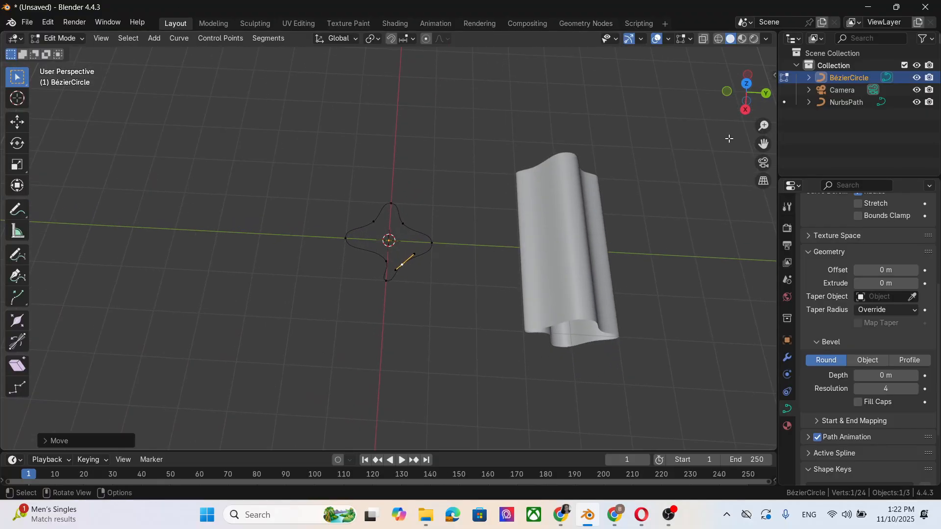
Step: Select the NURBS path and switch it into Edit Mode
click(851, 103)
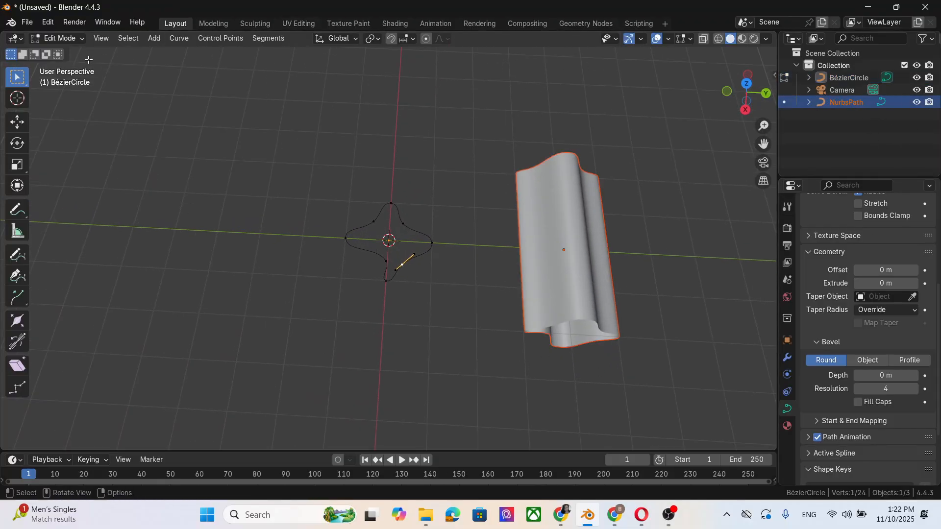
click(59, 39)
click(64, 44)
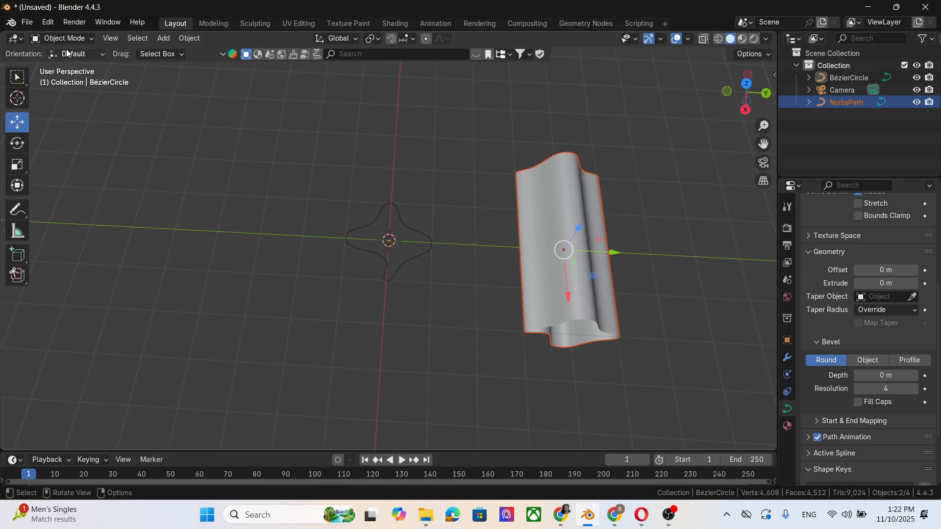
click(856, 104)
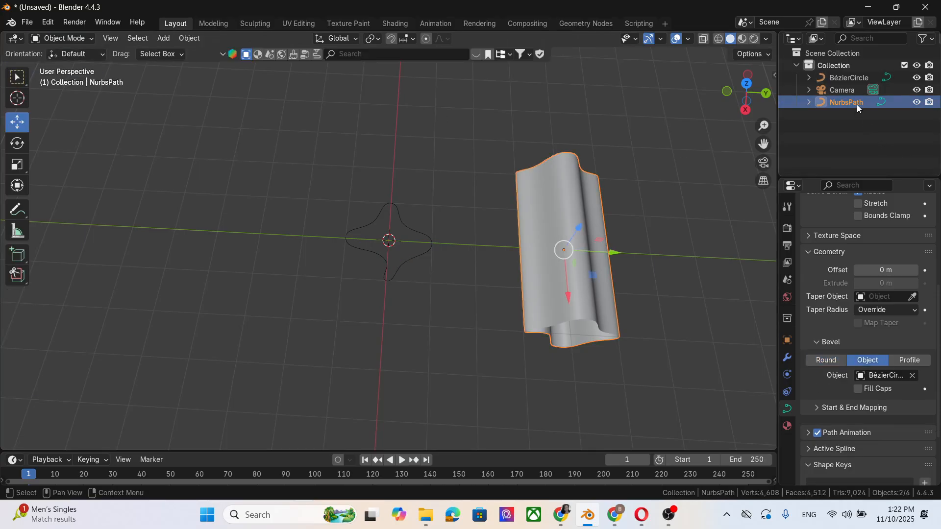
click(74, 39)
click(74, 66)
Step: Reshape the NURBS path by moving three of its control points into a wavy curve
middle_drag(518, 215, 550, 193)
click(535, 179)
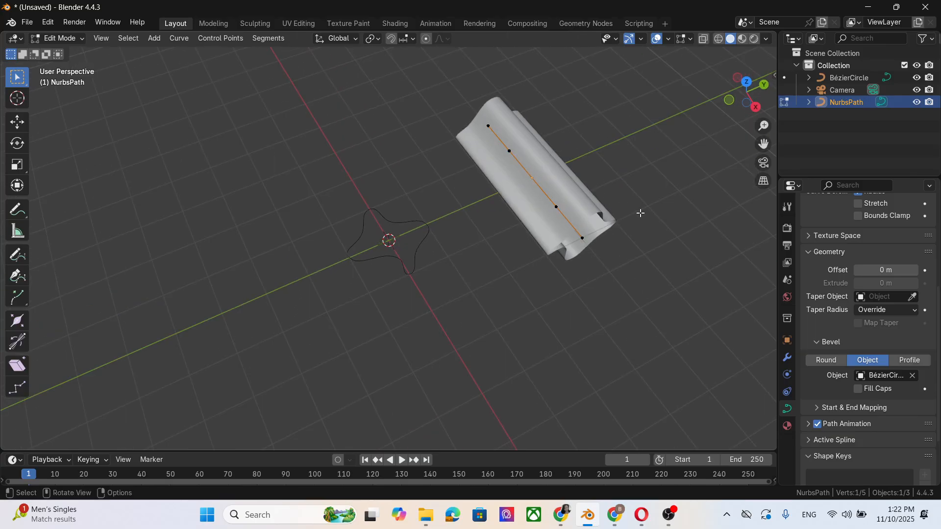
middle_drag(641, 213, 546, 198)
key(g)
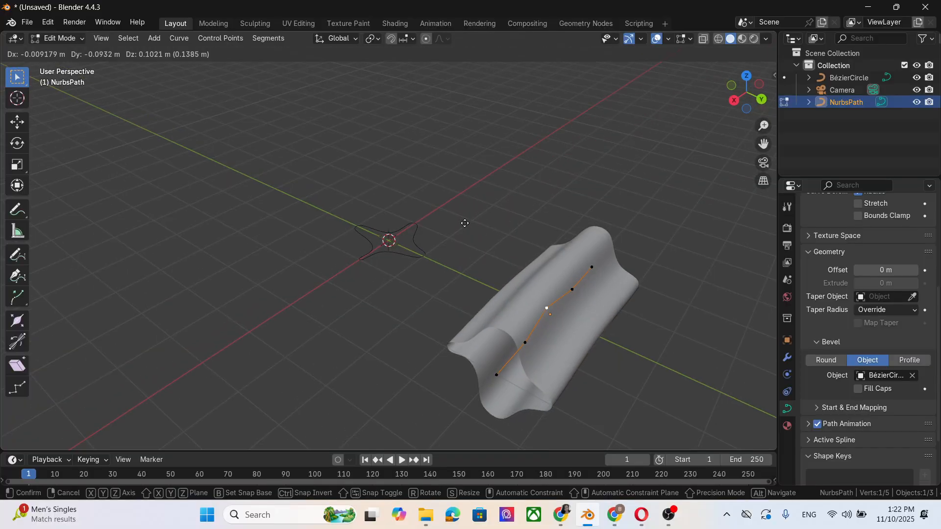
click(405, 151)
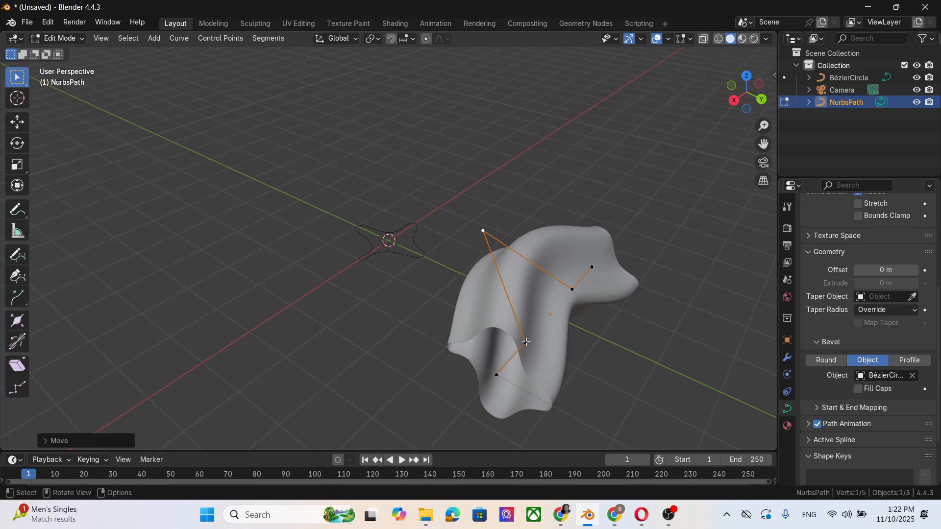
key(g)
click(493, 375)
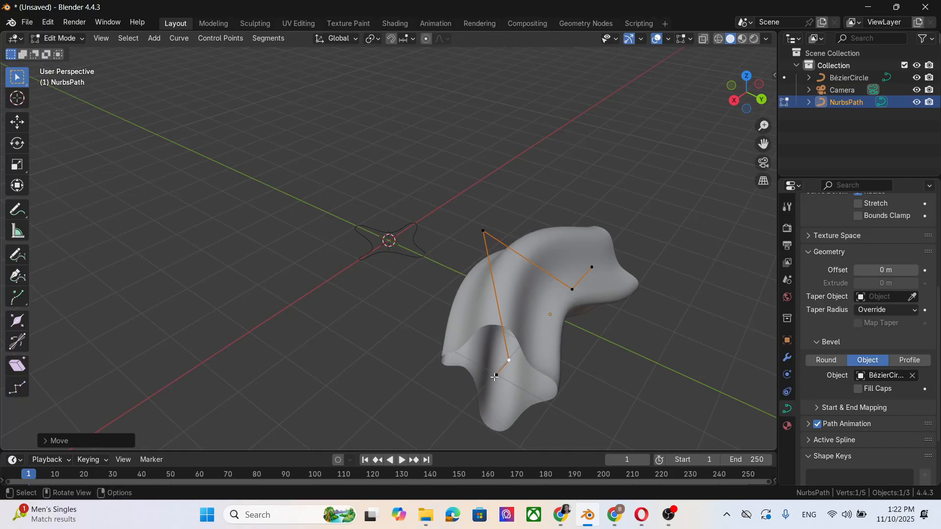
key(g)
click(402, 408)
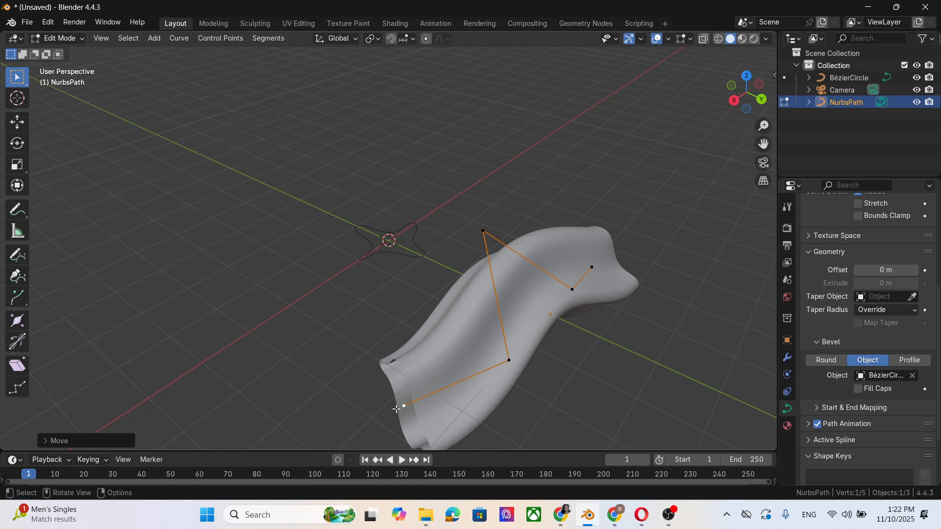
Step: Extrude three new points from the path's end, curling the strand back up into a hook
key(e)
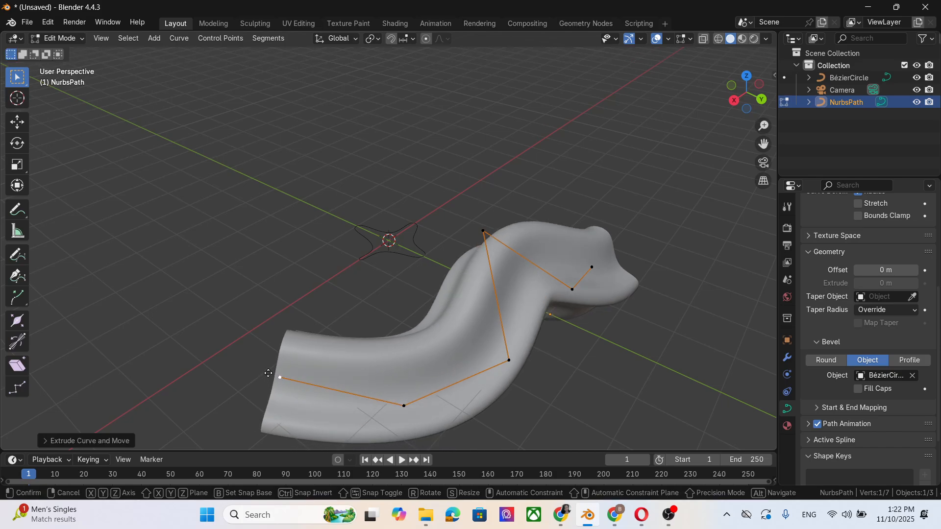
click(233, 251)
key(e)
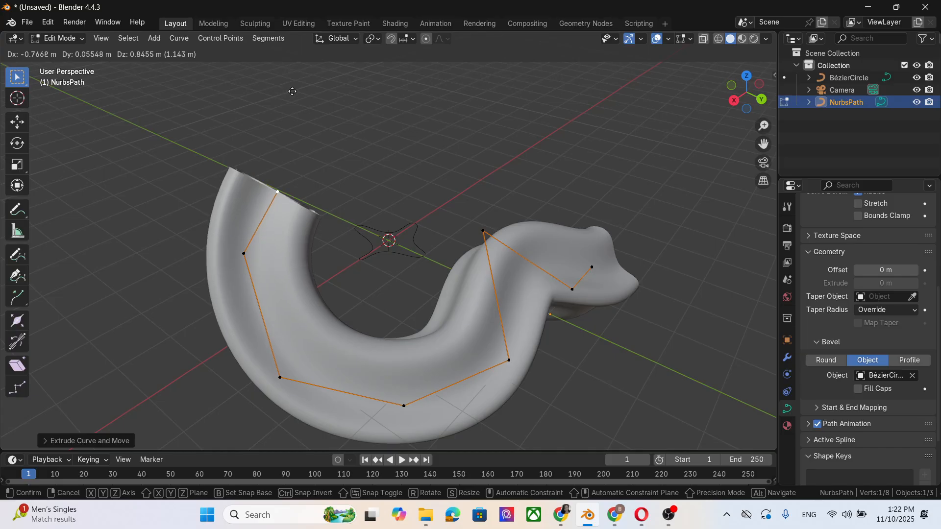
click(299, 88)
key(e)
click(494, 77)
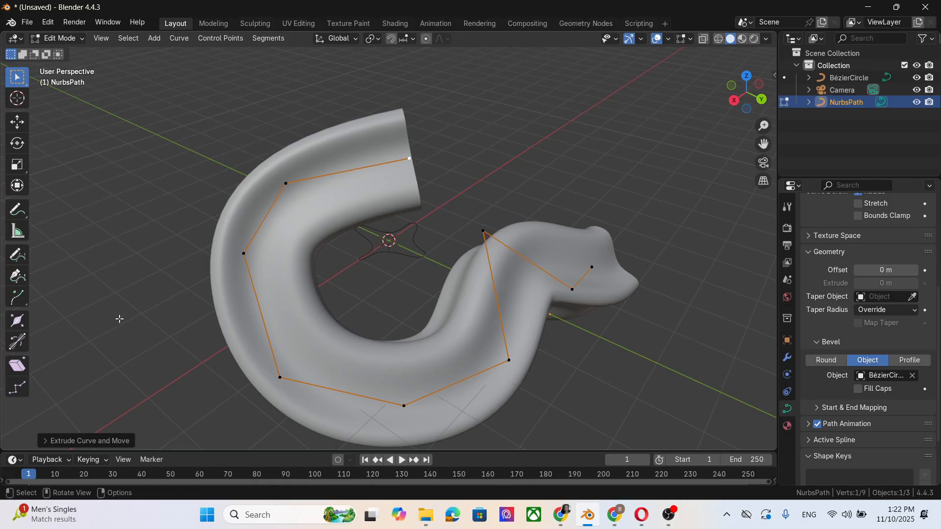
Step: Shrink the radius of the path's hooked end point to zero with the Radius tool
click(18, 322)
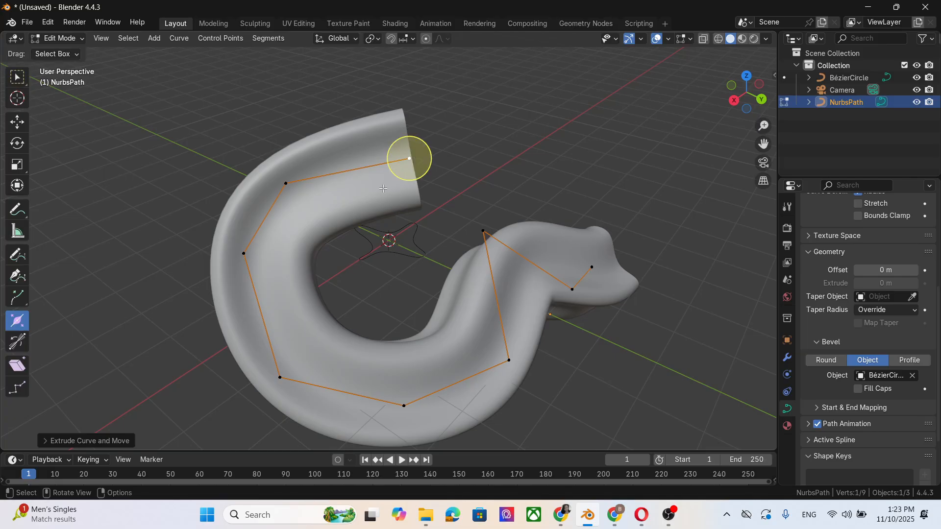
key(r)
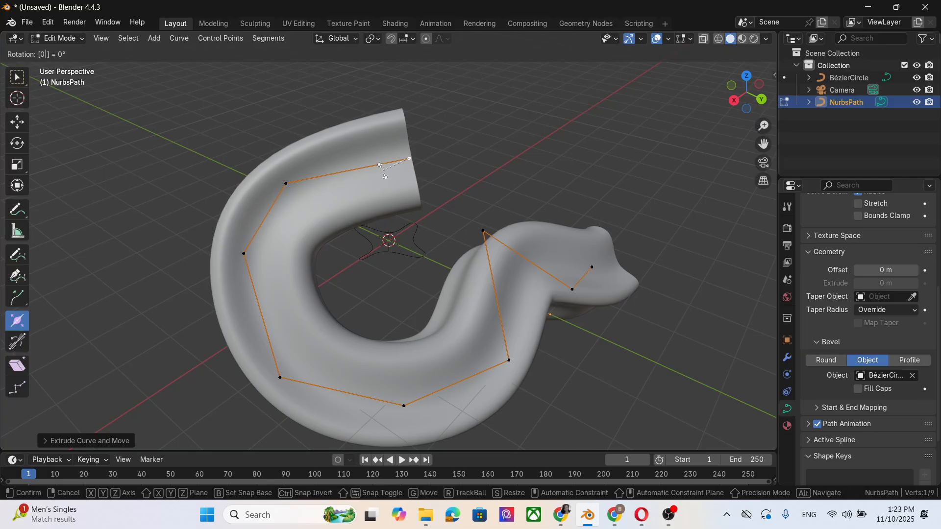
click(379, 139)
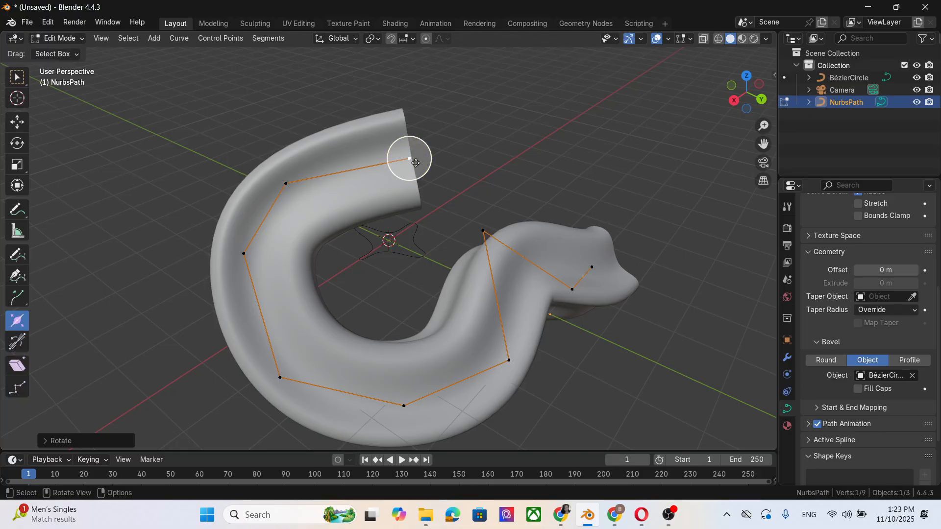
mouse_move(409, 159)
mouse_down()
mouse_move(420, 156)
mouse_move(409, 158)
mouse_up()
click(408, 159)
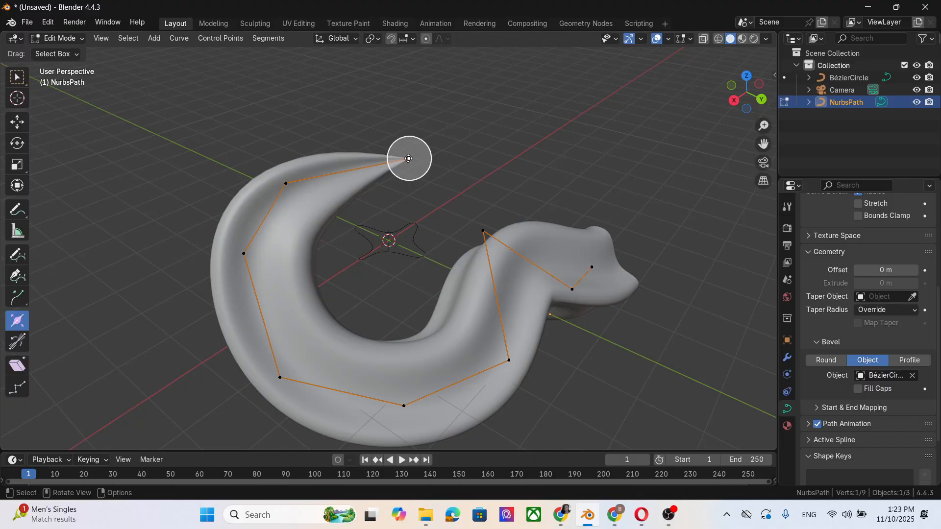
Step: Shrink the radius of the path's opposite end point to a tip with the Radius tool
scroll(406, 214, up, 2)
scroll(408, 209, down, 2)
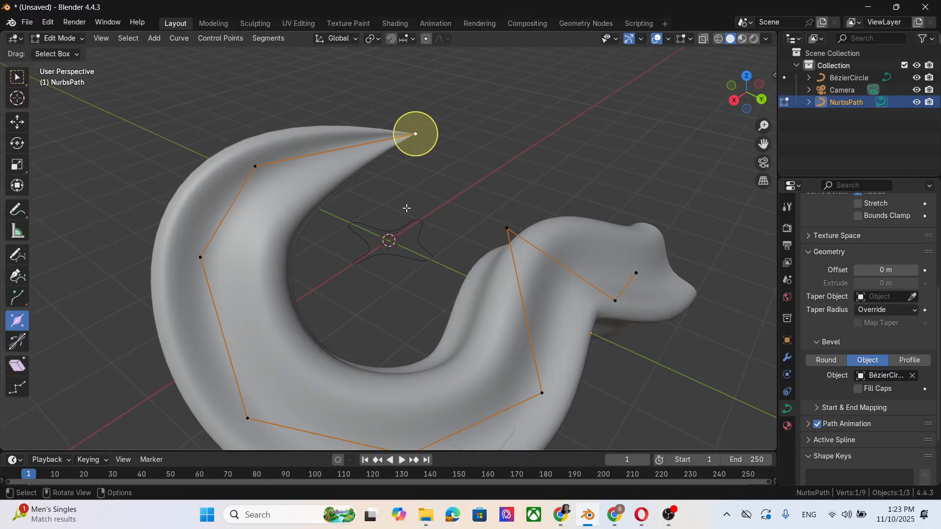
middle_drag(495, 314, 382, 282)
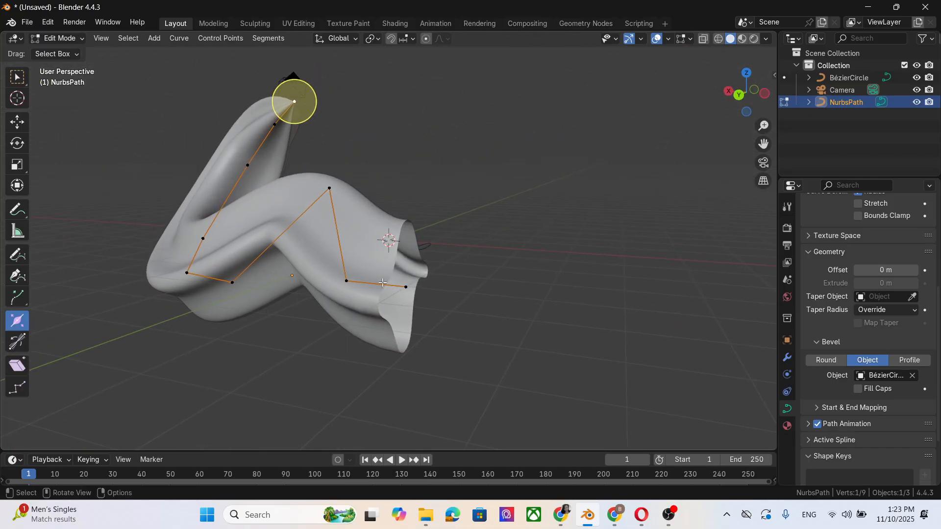
click(405, 287)
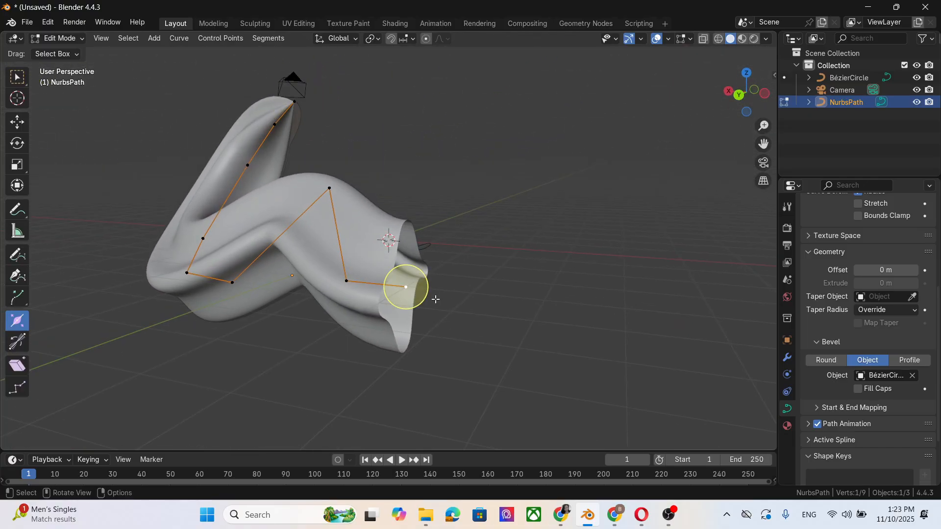
drag(434, 302, 509, 329)
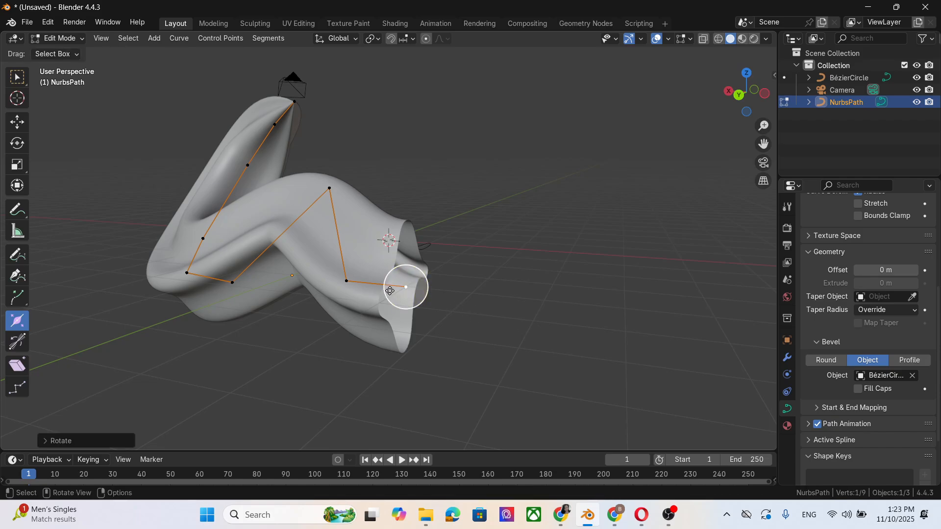
mouse_move(406, 288)
mouse_down()
mouse_move(386, 288)
mouse_move(428, 294)
mouse_move(384, 284)
mouse_move(415, 291)
mouse_move(406, 287)
mouse_up()
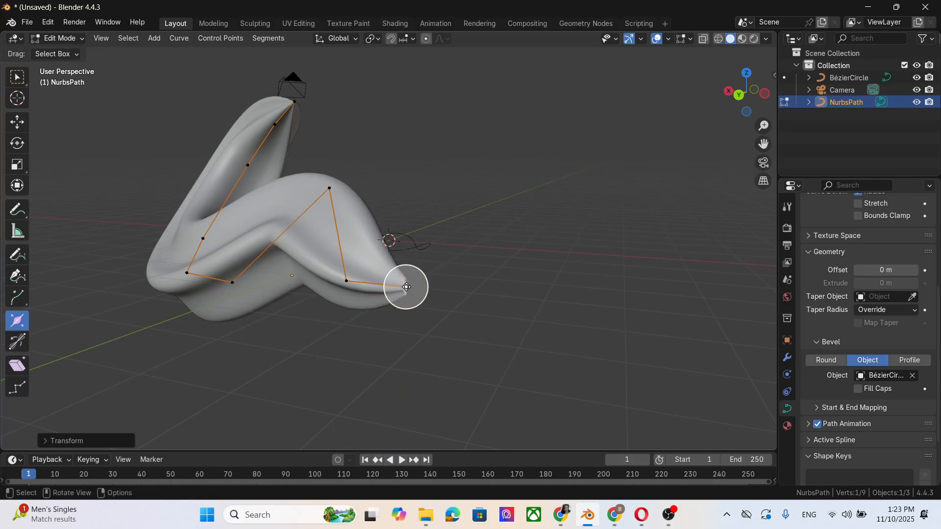
drag(406, 289, 404, 288)
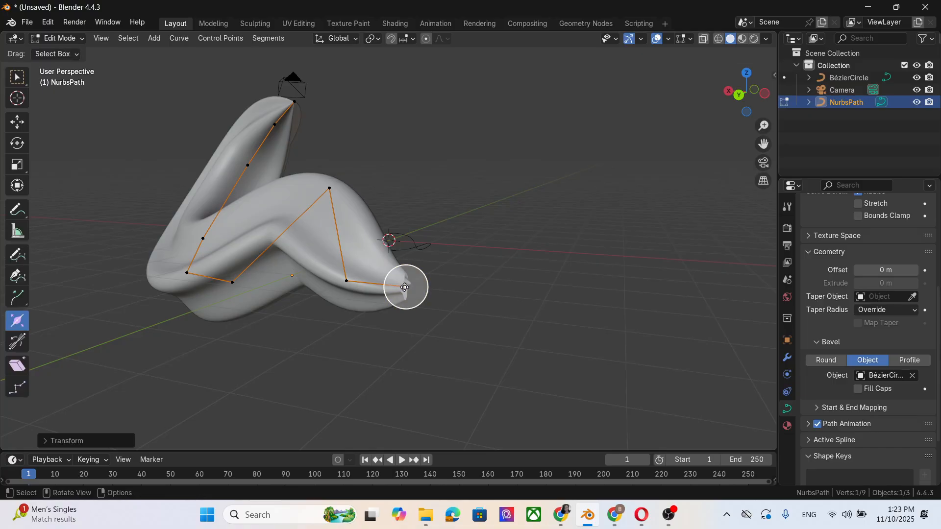
middle_drag(507, 334, 474, 313)
scroll(900, 388, down, 3)
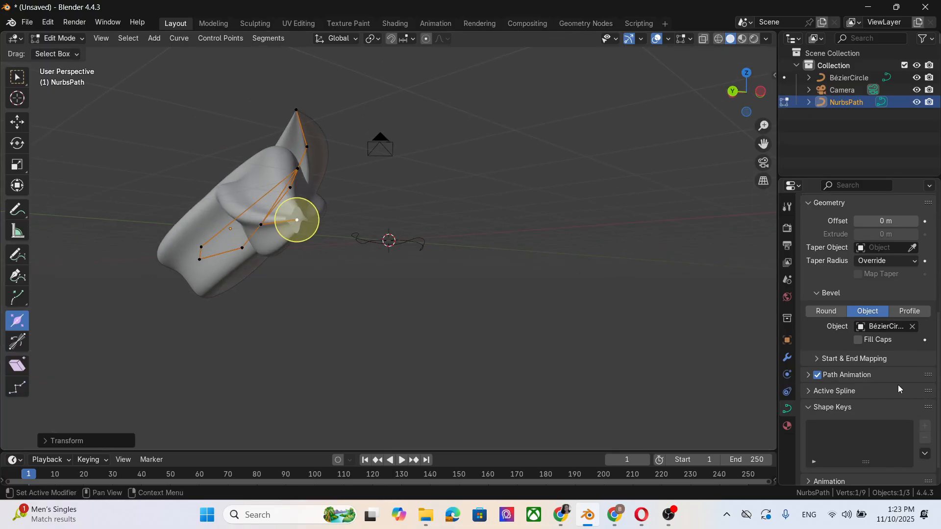
Step: Enable Fill Caps for the path's bevel
click(858, 340)
click(529, 273)
middle_drag(529, 273, 517, 301)
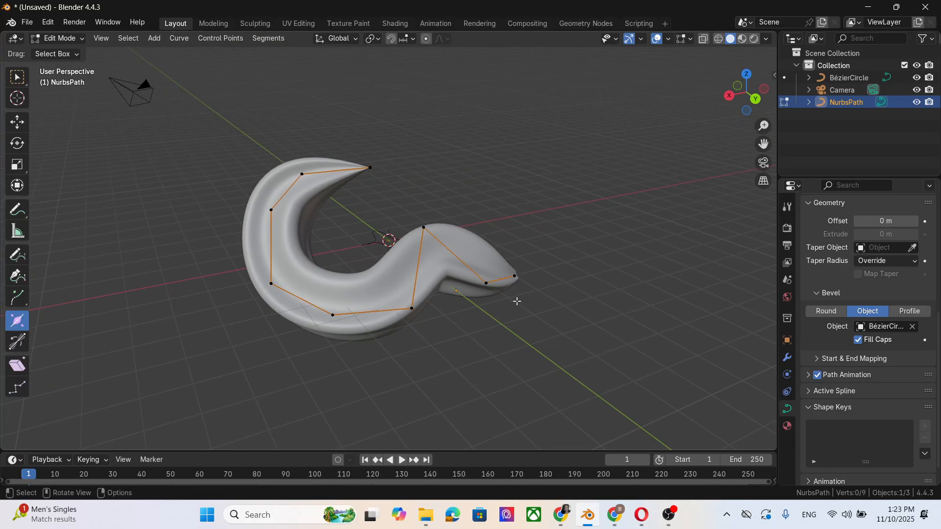
Step: Twist the strand by tilting its control points with the Tilt tool
scroll(516, 302, up, 1)
click(242, 295)
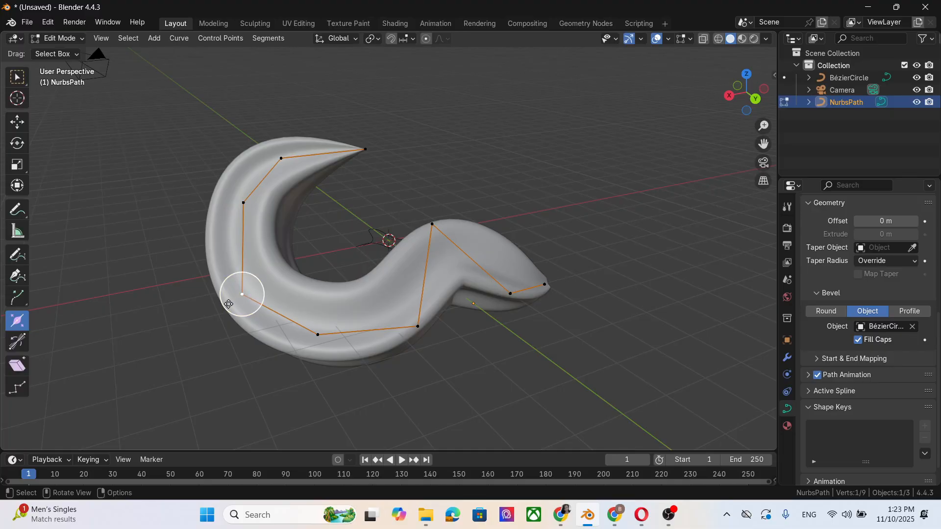
drag(229, 304, 418, 326)
click(419, 328)
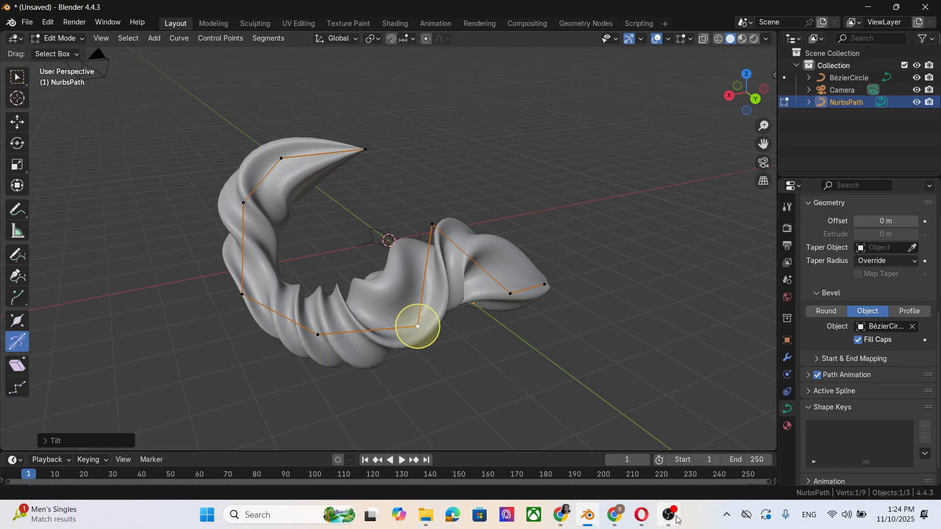
mouse_move(677, 519)
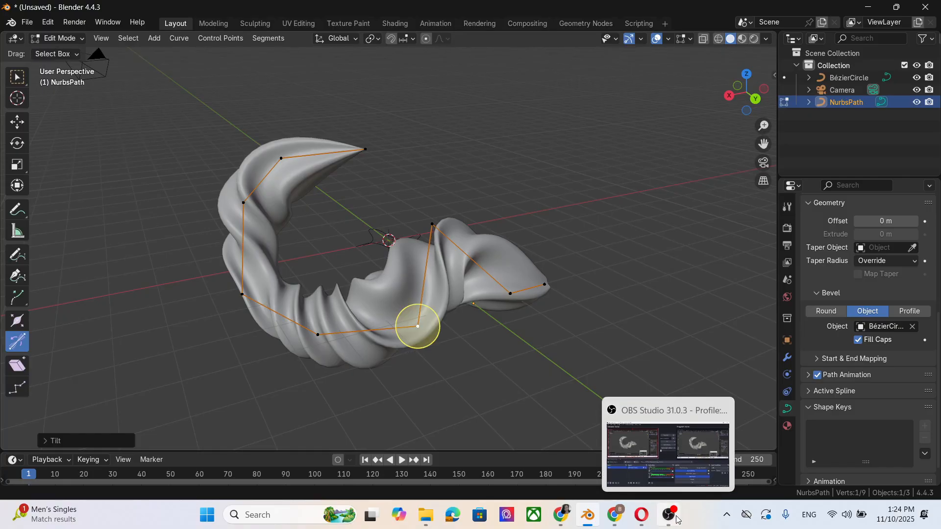